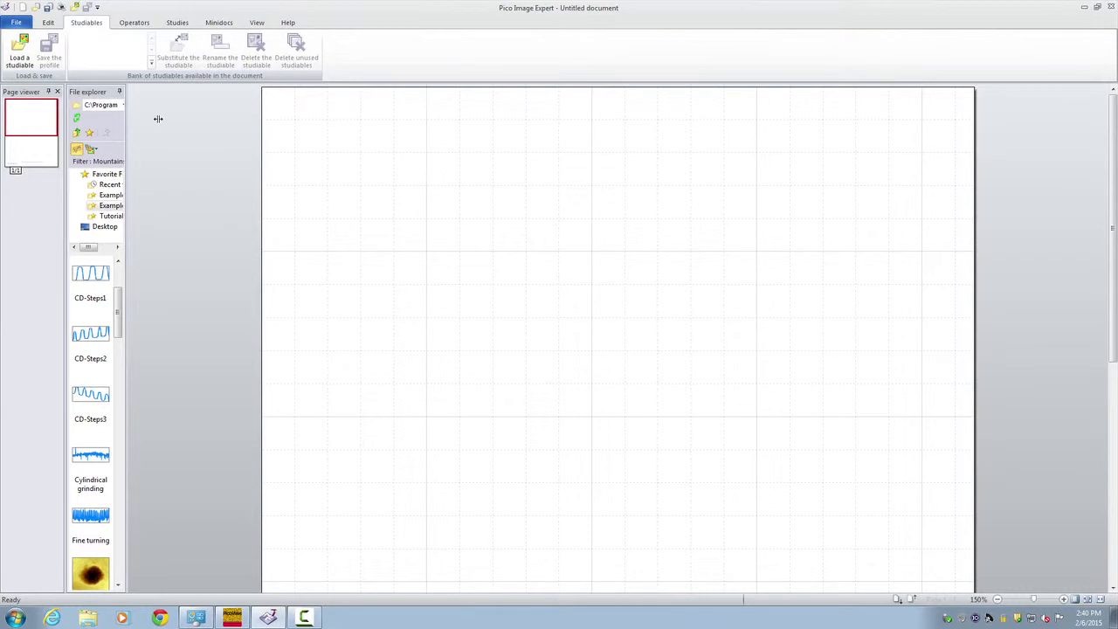
- Load the studiable Nucleosome 1 5 AAC_00003 into the untitled document
{"action": "left_click", "coordinate": [21, 52]}
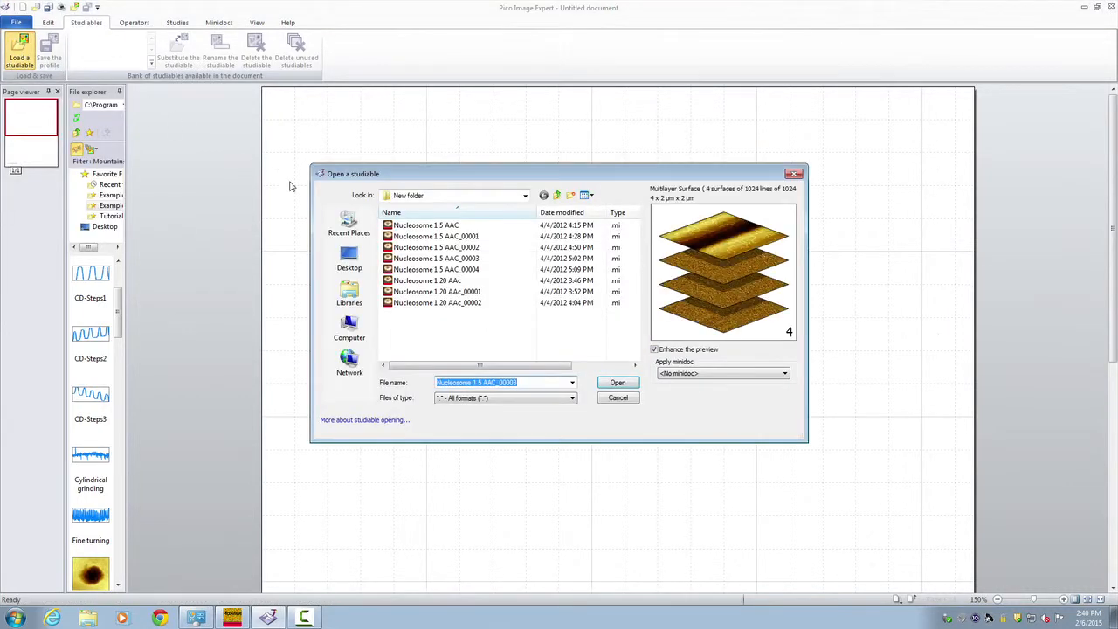
{"action": "left_click", "coordinate": [437, 259]}
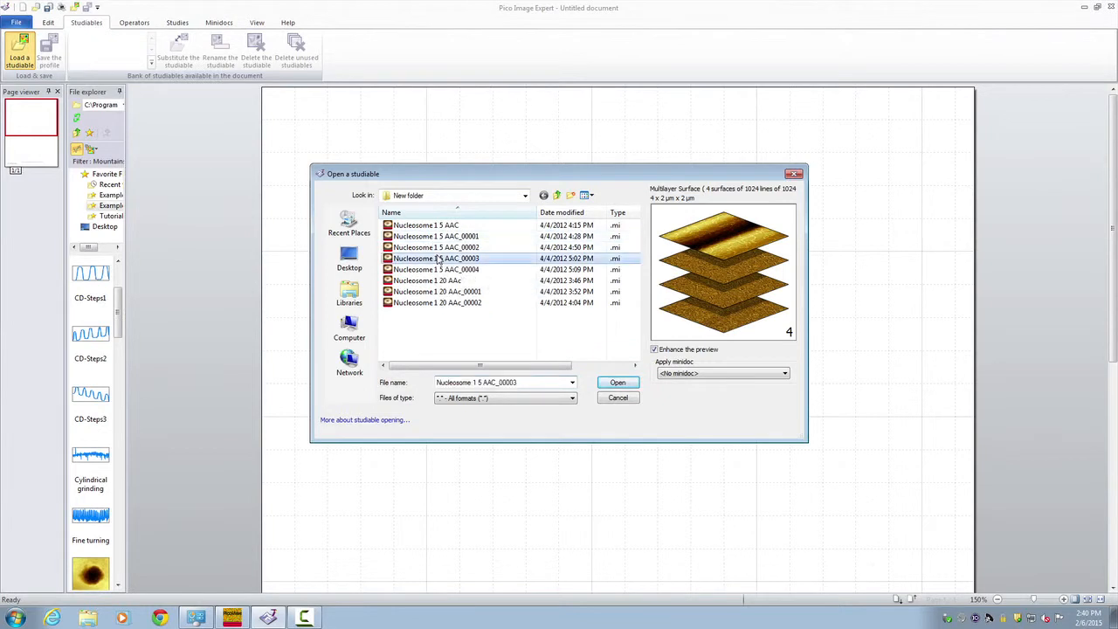
{"action": "left_click", "coordinate": [618, 384]}
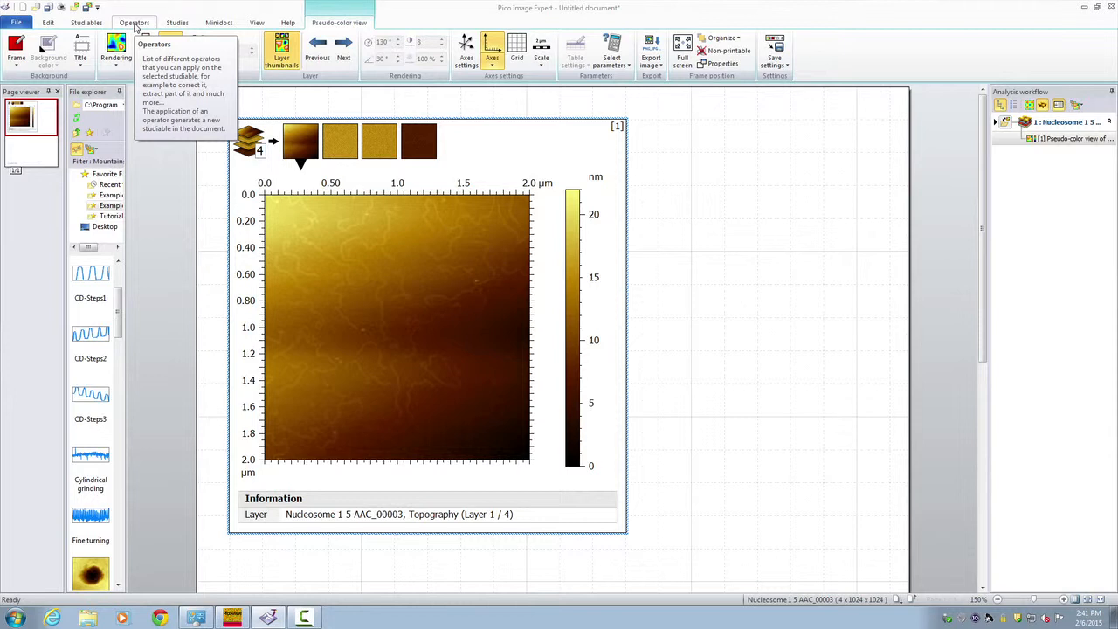
- Extract the Topography layer from the multilayer surface as a separate studiable
{"action": "left_click", "coordinate": [135, 23]}
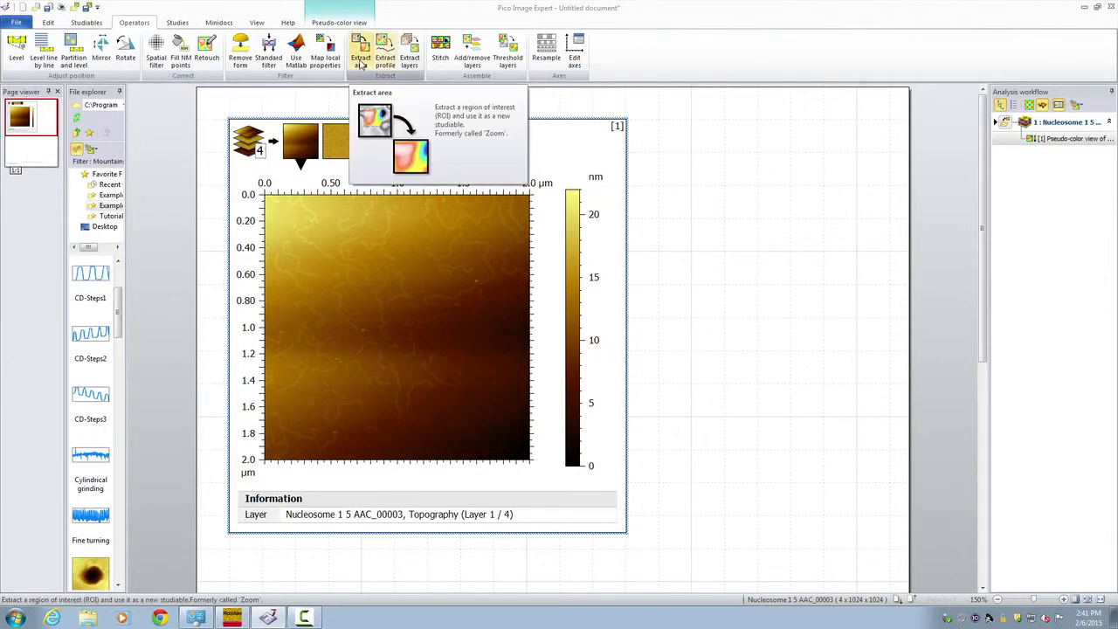
{"action": "left_click", "coordinate": [410, 61]}
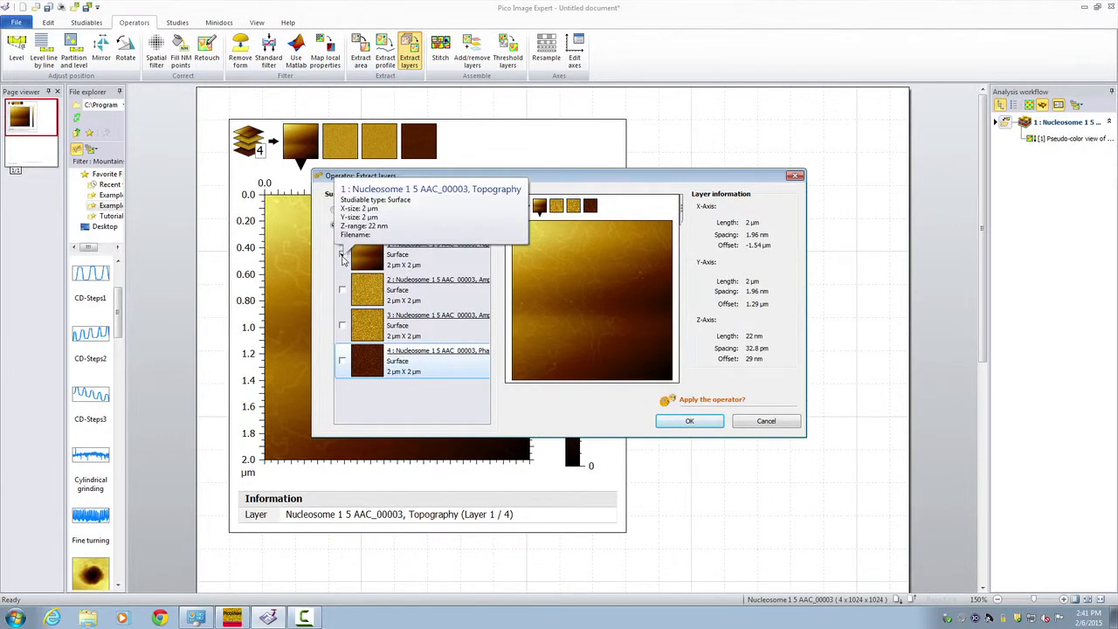
{"action": "left_click", "coordinate": [690, 421]}
{"action": "scroll", "coordinate": [690, 428], "scroll_direction": "down", "scroll_amount": 3}
{"action": "left_click", "coordinate": [657, 447]}
{"action": "scroll", "coordinate": [657, 447], "scroll_direction": "down", "scroll_amount": 3}
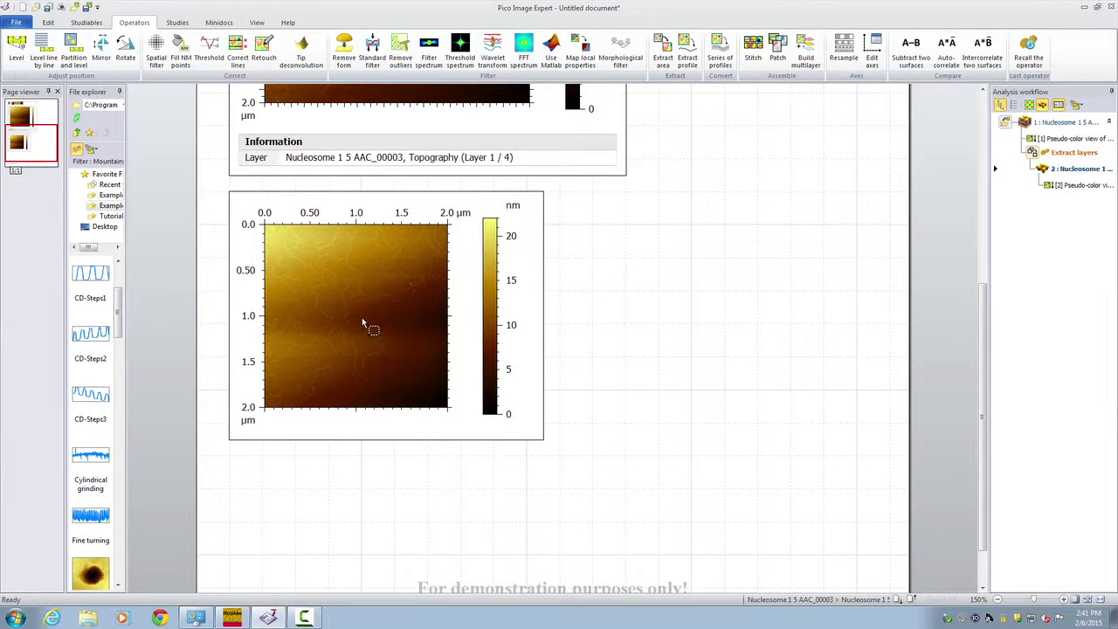
- Level the extracted topography by subtraction with a plane defined by 3 points, spreading the three points farther apart onto the background
{"action": "left_click", "coordinate": [246, 214]}
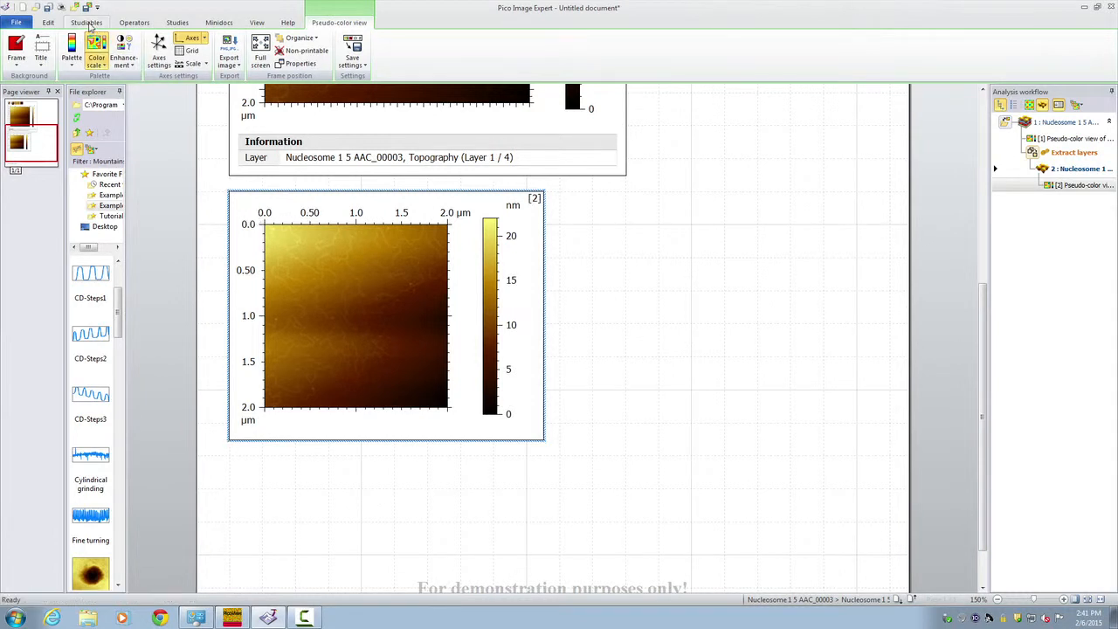
{"action": "left_click", "coordinate": [134, 22]}
{"action": "left_click", "coordinate": [16, 49]}
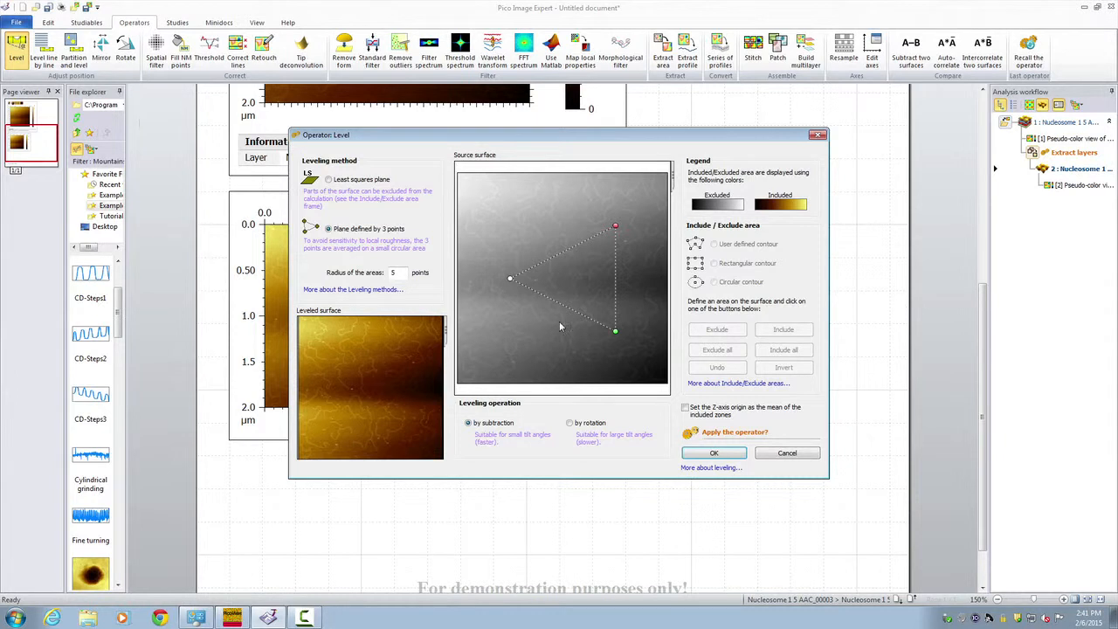
{"action": "left_click_drag", "start_coordinate": [509, 279], "coordinate": [489, 273]}
{"action": "left_click_drag", "start_coordinate": [615, 226], "coordinate": [625, 212]}
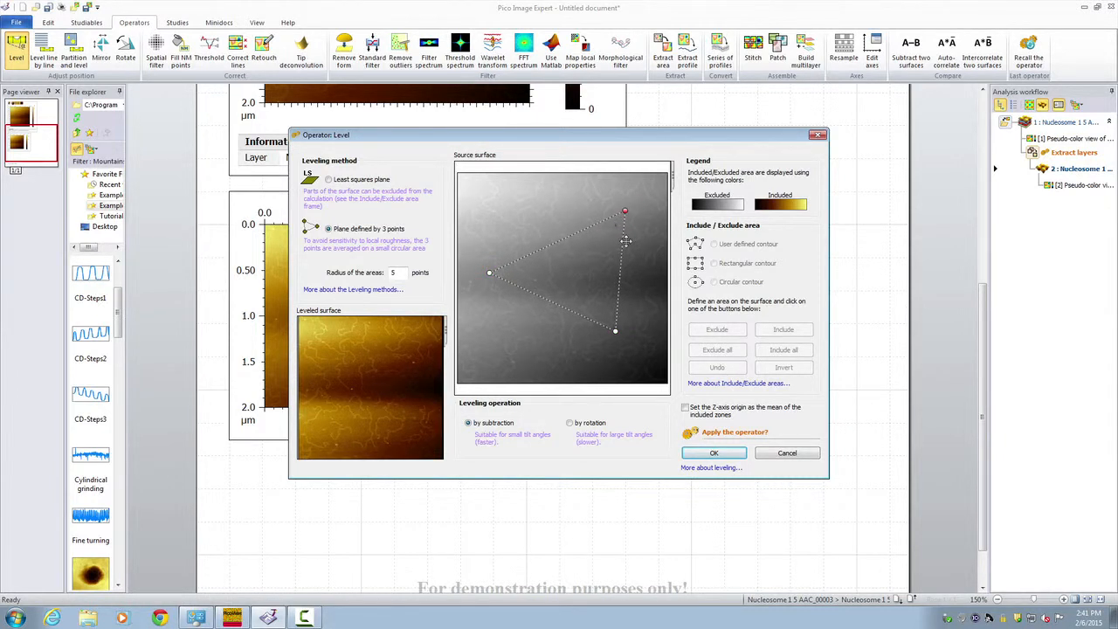
{"action": "left_click_drag", "start_coordinate": [616, 326], "coordinate": [621, 355]}
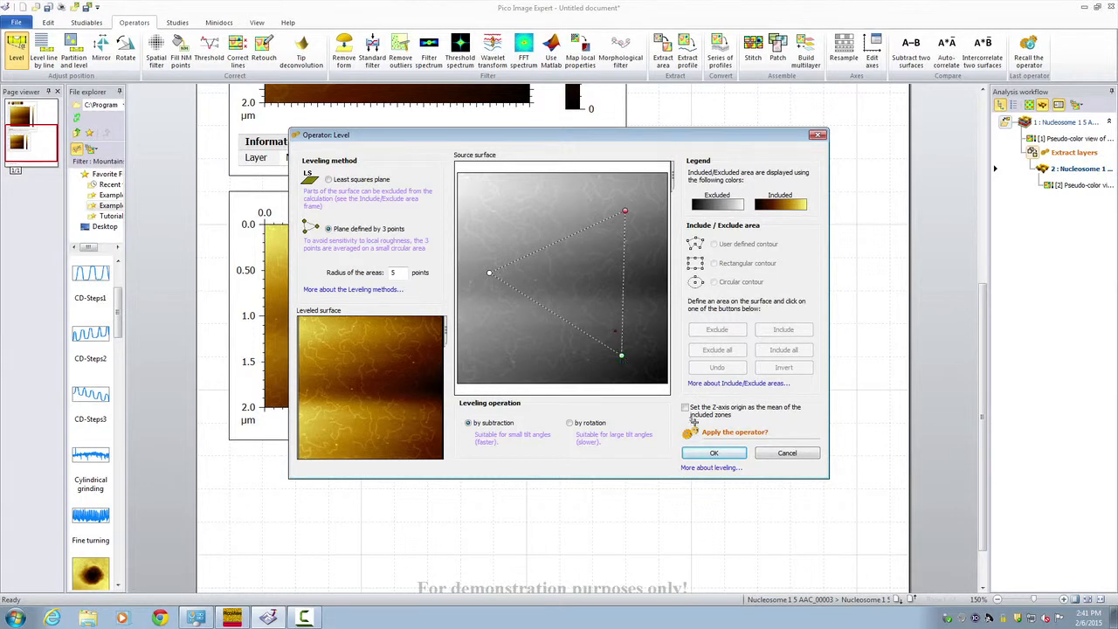
{"action": "left_click", "coordinate": [714, 452]}
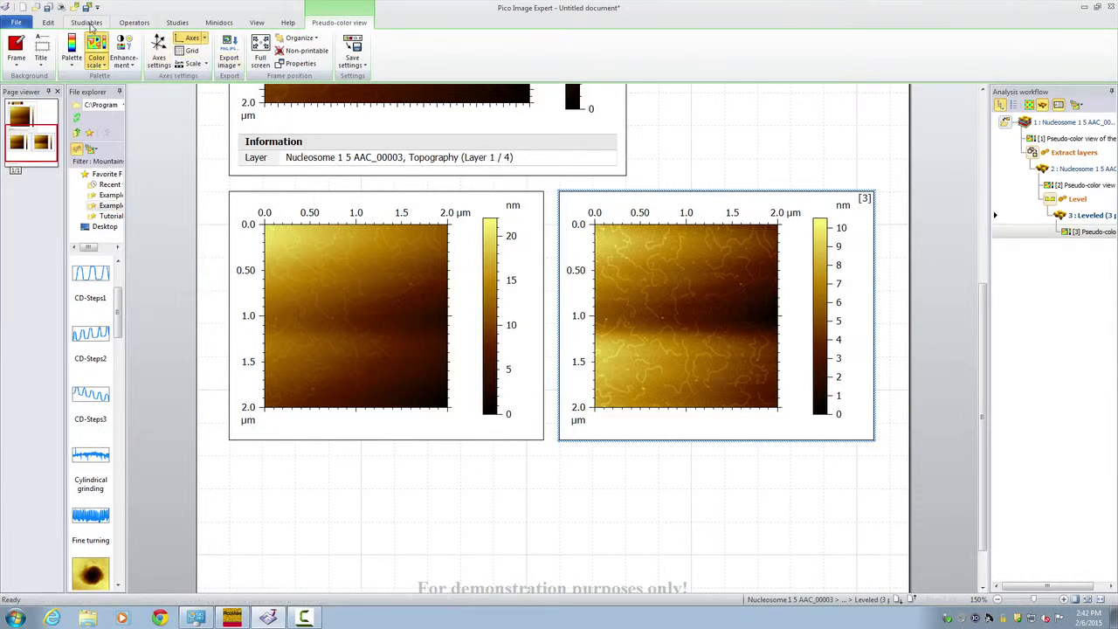
- Set up line-by-line leveling of the leveled surface with polynomial degree 2, using the whole surface and excluding structures above the background
{"action": "left_click", "coordinate": [87, 24]}
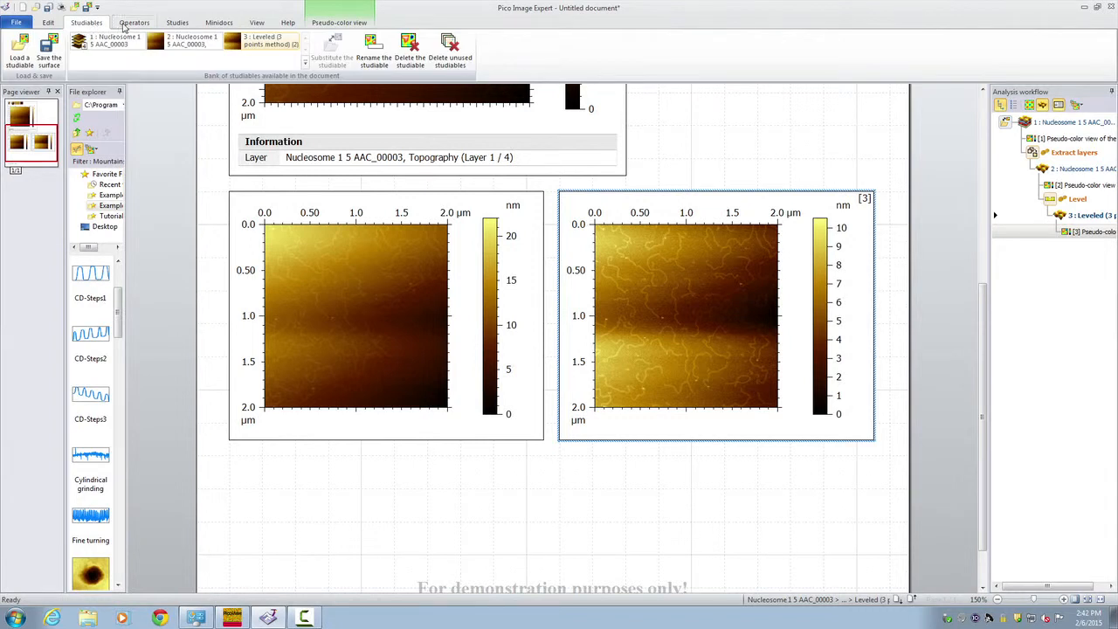
{"action": "left_click", "coordinate": [129, 27]}
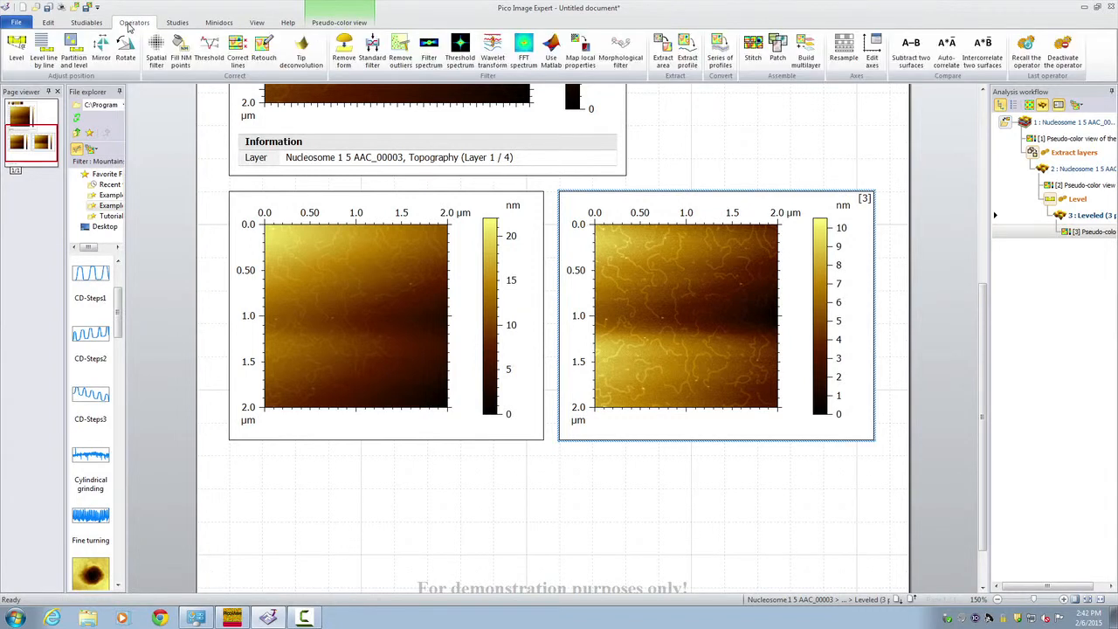
{"action": "left_click", "coordinate": [45, 54]}
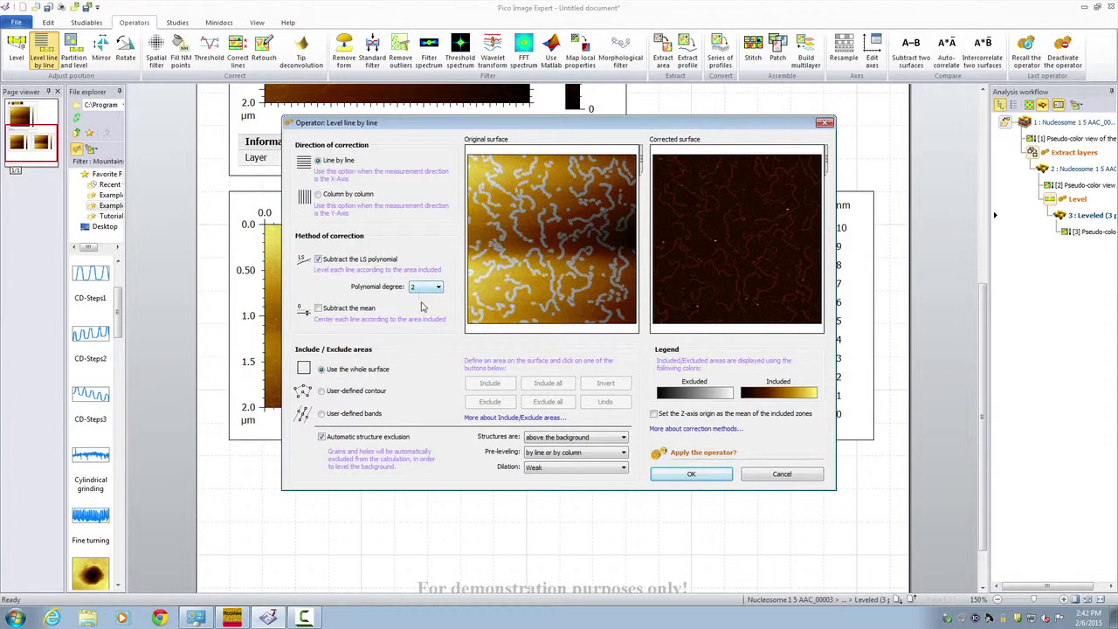
{"action": "left_click", "coordinate": [320, 390]}
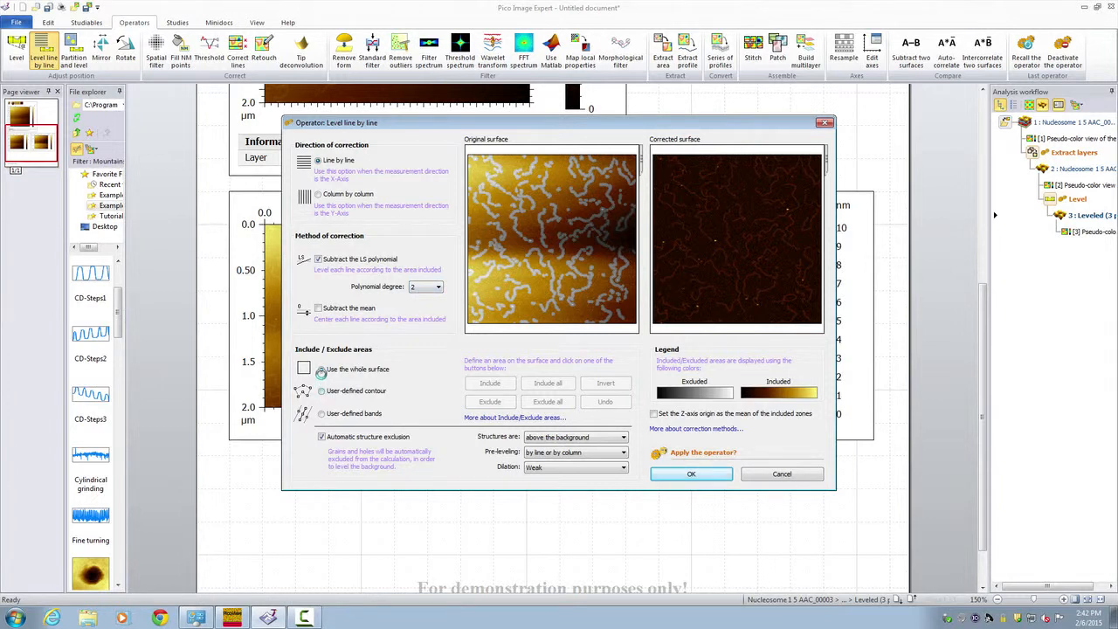
{"action": "left_click", "coordinate": [321, 369]}
{"action": "left_click", "coordinate": [589, 442]}
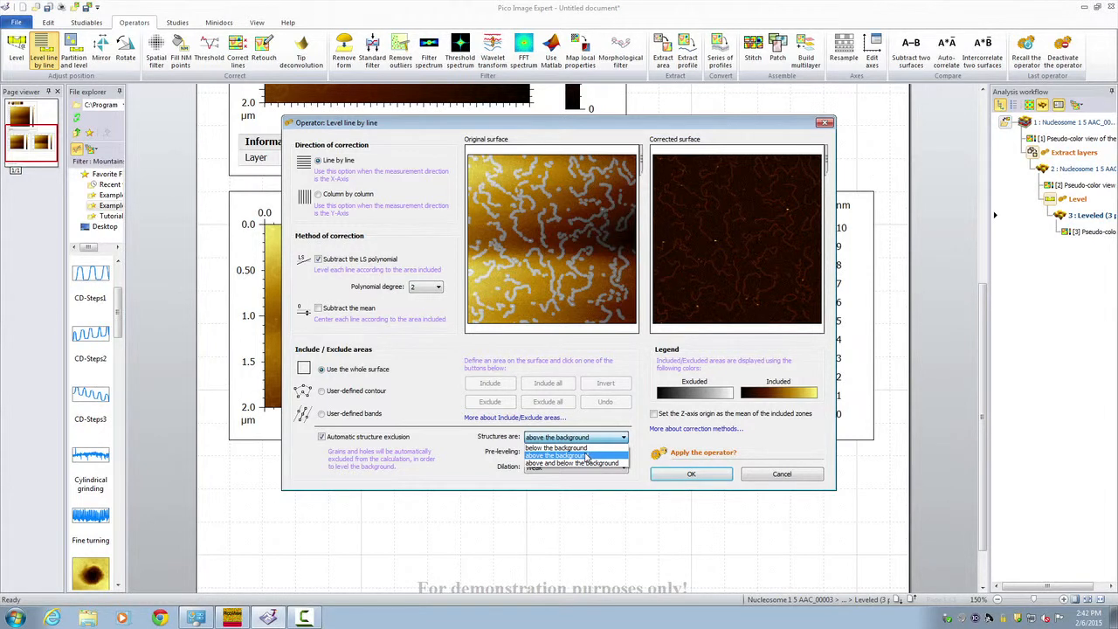
{"action": "left_click", "coordinate": [585, 456]}
- Try Strong and Normal dilation for the automatic structure exclusion
{"action": "left_click", "coordinate": [560, 469]}
{"action": "left_click", "coordinate": [560, 479]}
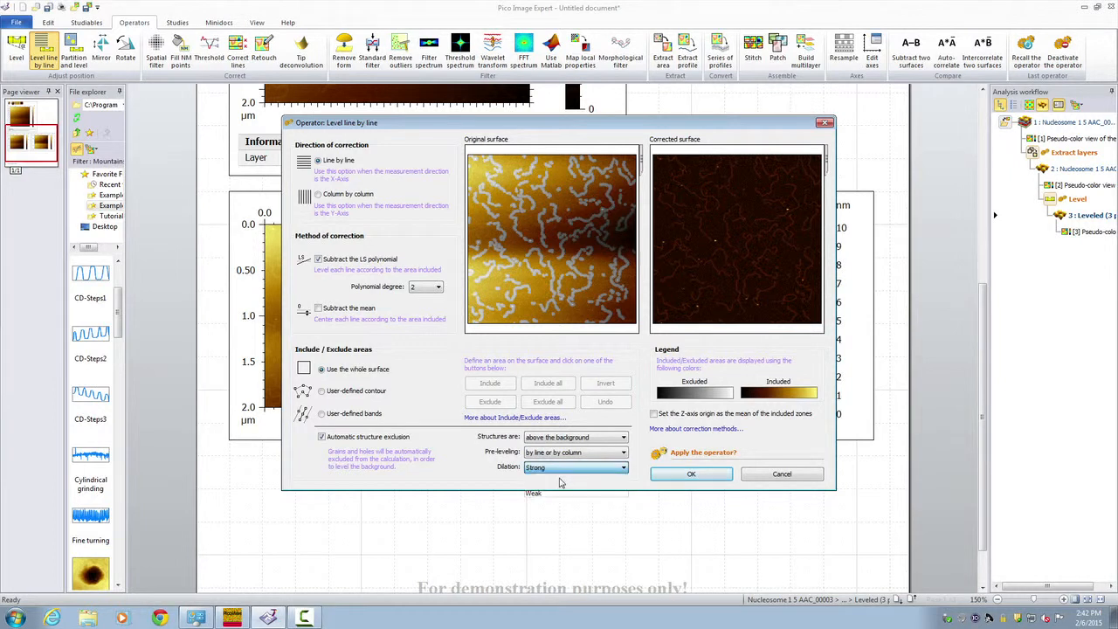
{"action": "left_click", "coordinate": [560, 470]}
{"action": "left_click", "coordinate": [560, 486]}
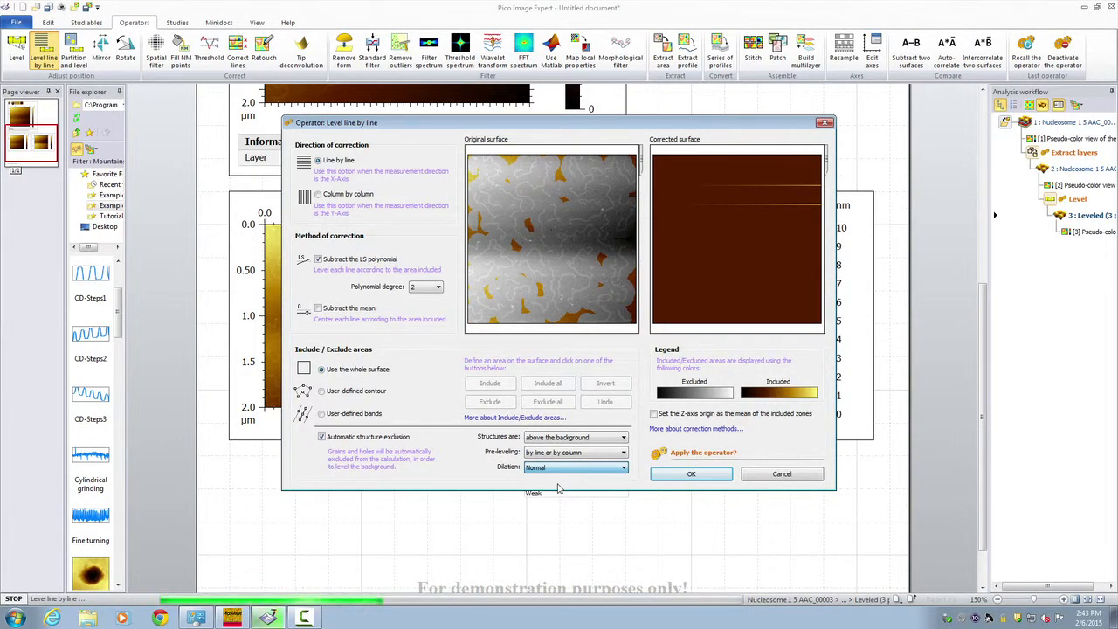
- Set the structure exclusion dilation to Weak and apply the line-by-line leveling
{"action": "left_click", "coordinate": [559, 470]}
{"action": "left_click", "coordinate": [559, 494]}
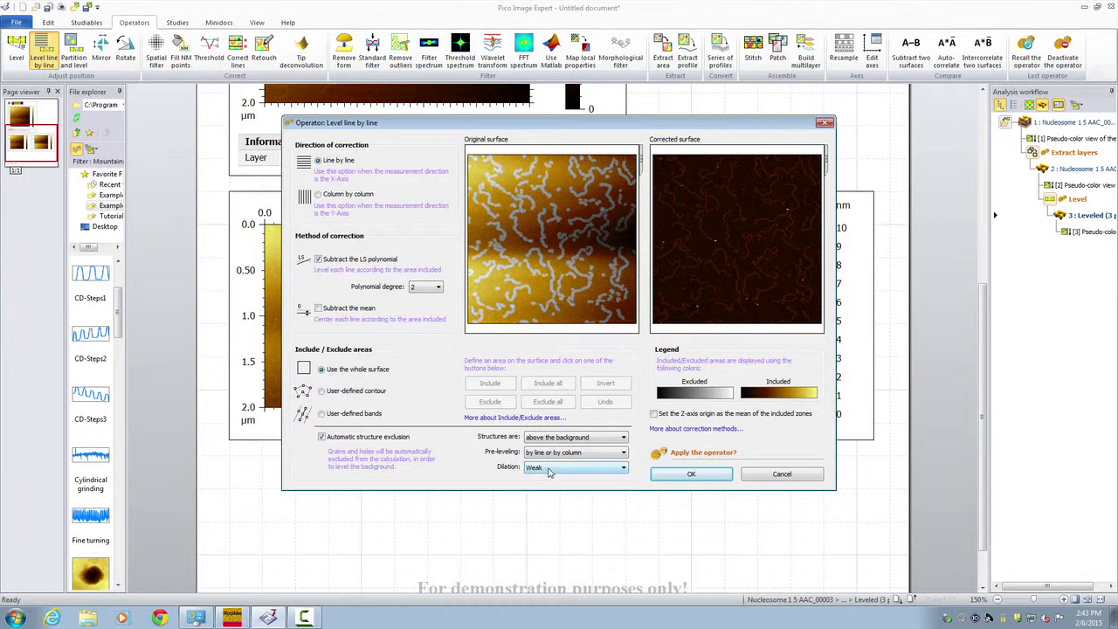
{"action": "left_click", "coordinate": [689, 474]}
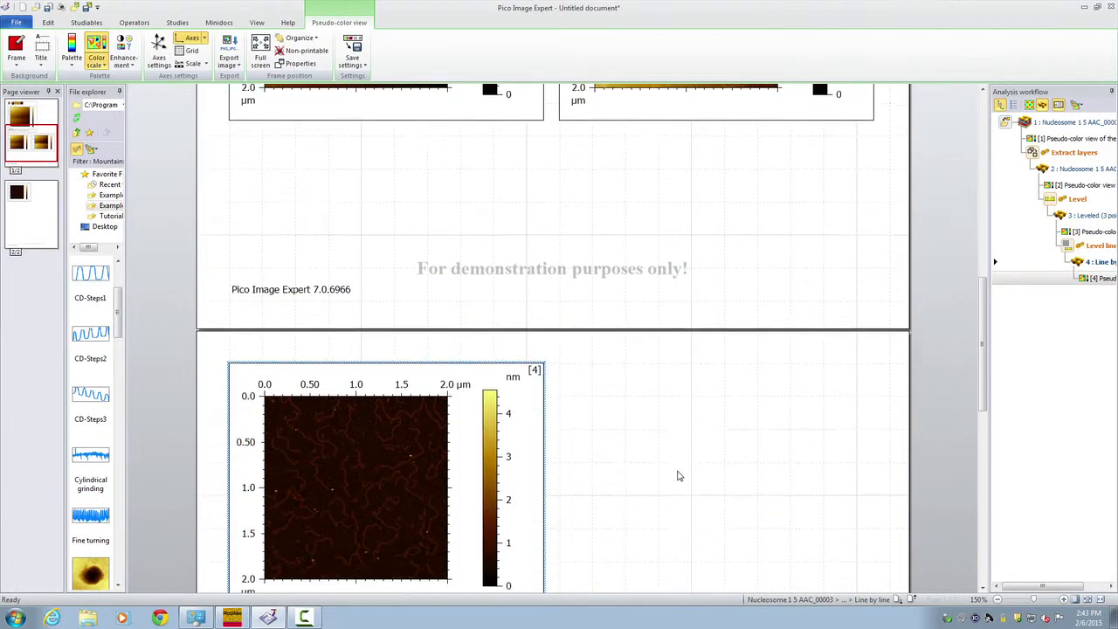
- Enlarge the frame of the line-by-line leveled image on page 2 to about one and a half times its size
{"action": "scroll", "coordinate": [591, 496], "scroll_direction": "down", "scroll_amount": 2}
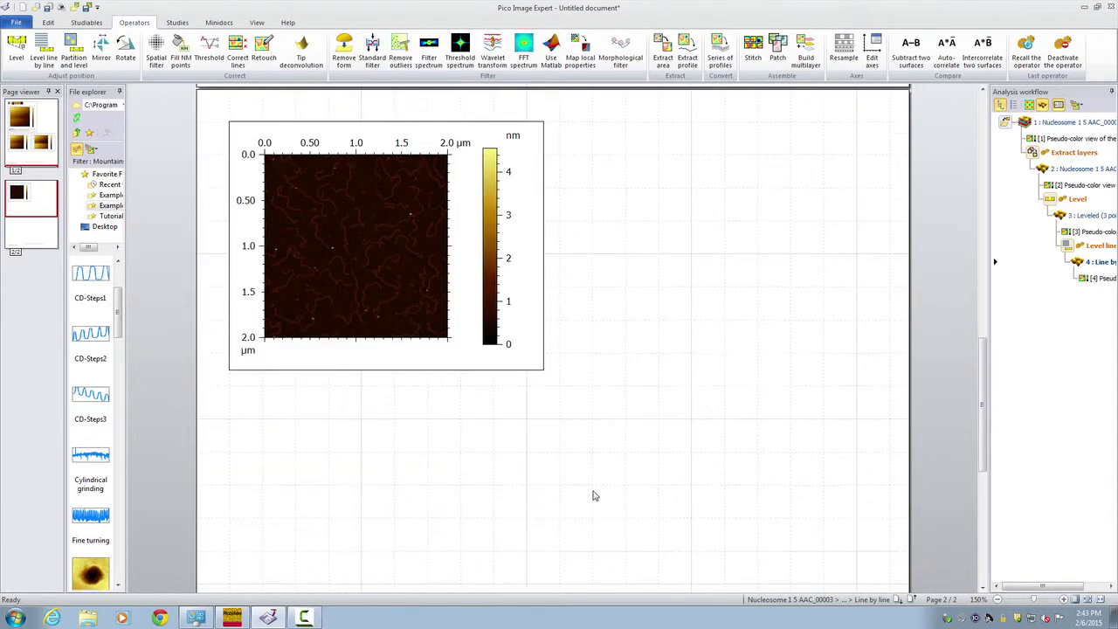
{"action": "left_click", "coordinate": [539, 375]}
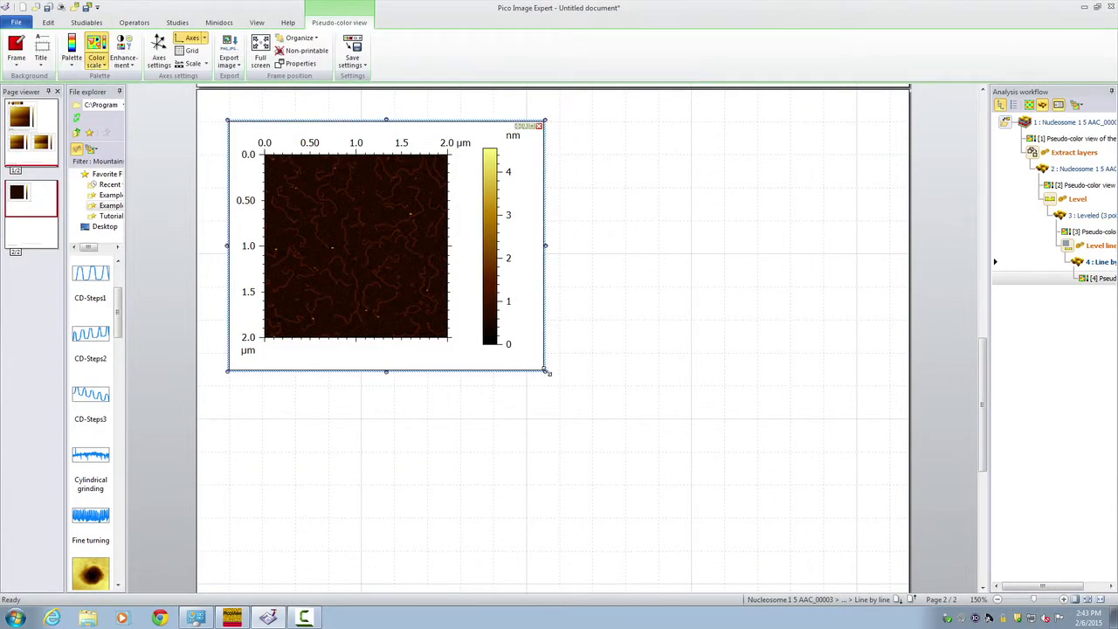
{"action": "left_click_drag", "start_coordinate": [545, 370], "coordinate": [711, 533]}
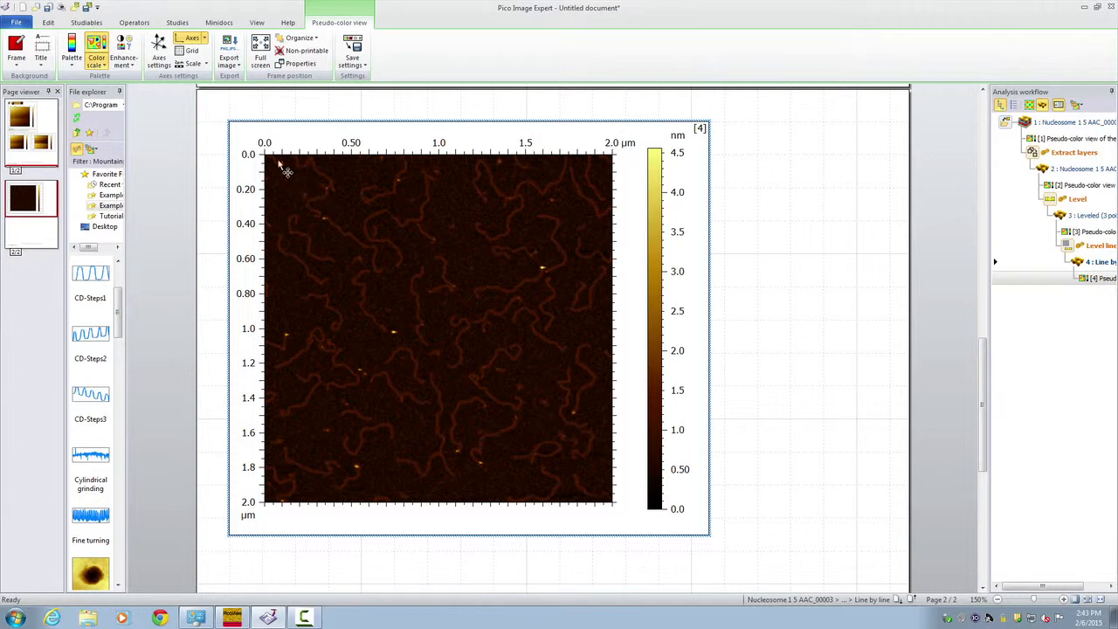
- Show the palette editing markers and the height histogram on the color scale of the line-by-line leveled image
{"action": "left_click", "coordinate": [72, 66]}
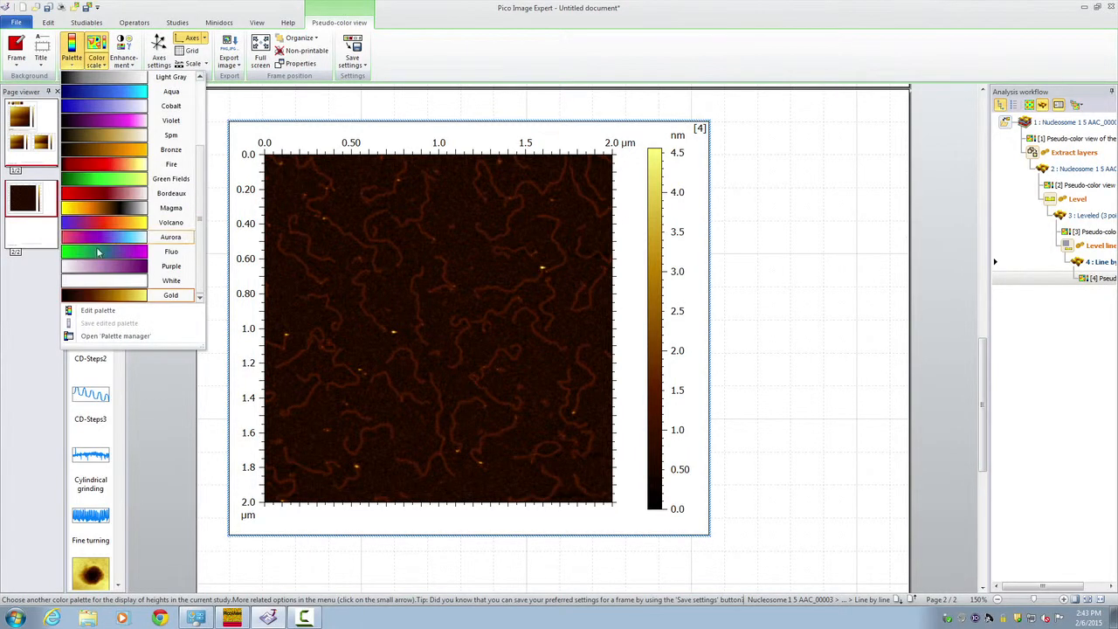
{"action": "left_click", "coordinate": [97, 310]}
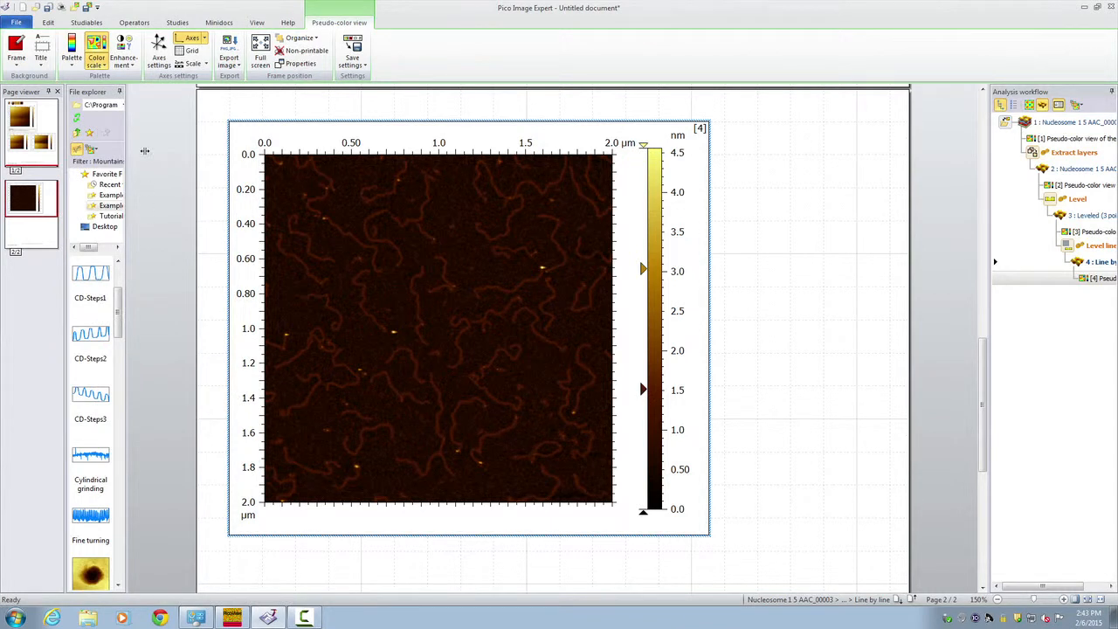
{"action": "left_click", "coordinate": [102, 62]}
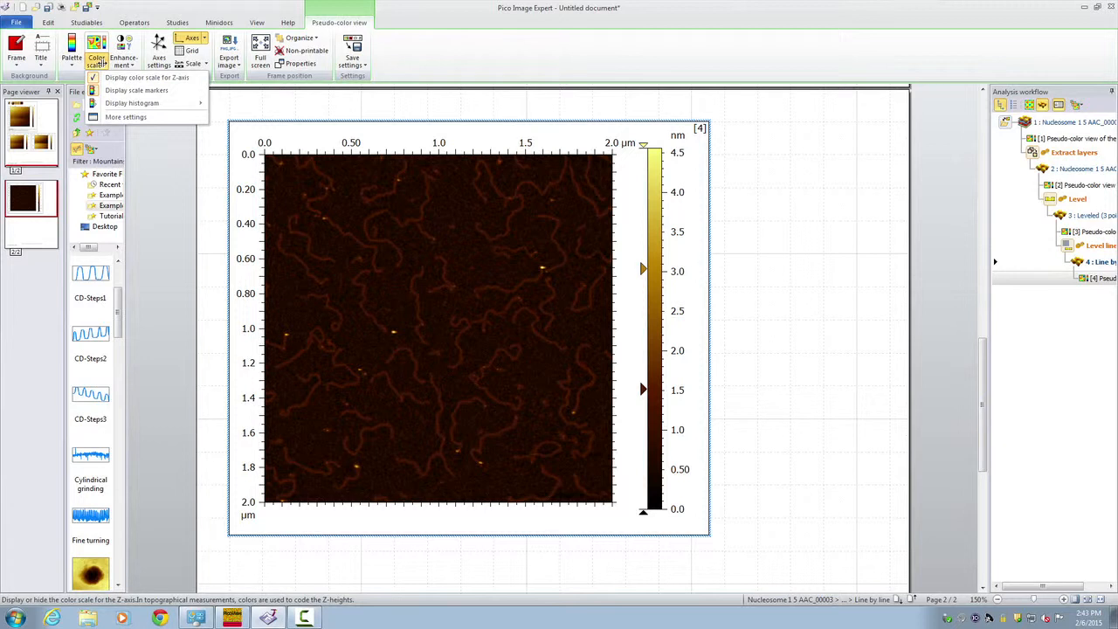
{"action": "mouse_move", "coordinate": [117, 102]}
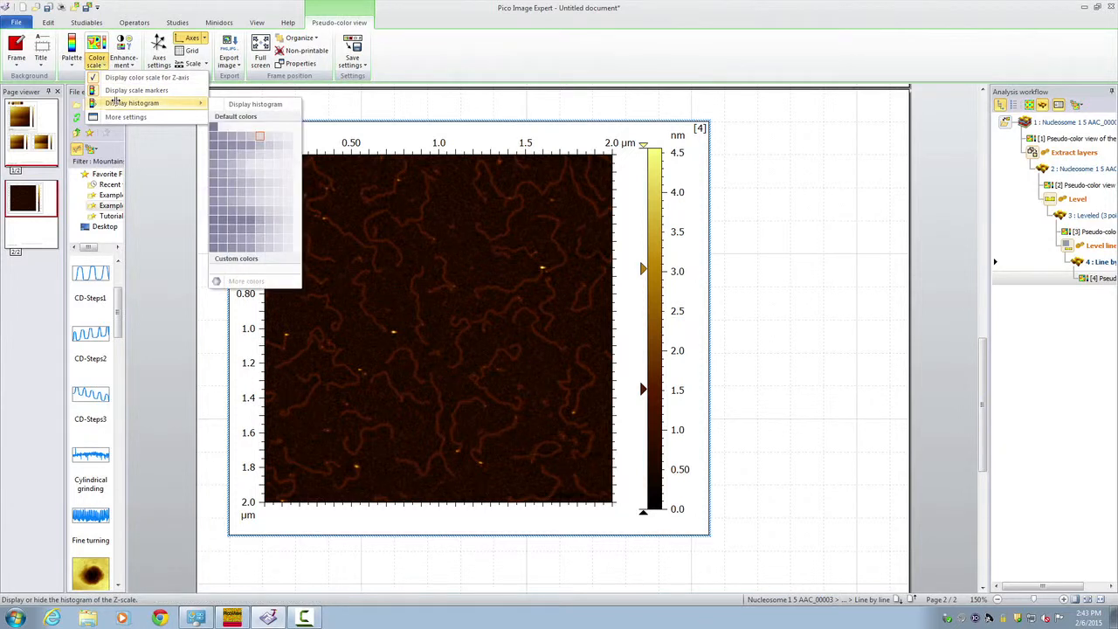
{"action": "left_click", "coordinate": [115, 103]}
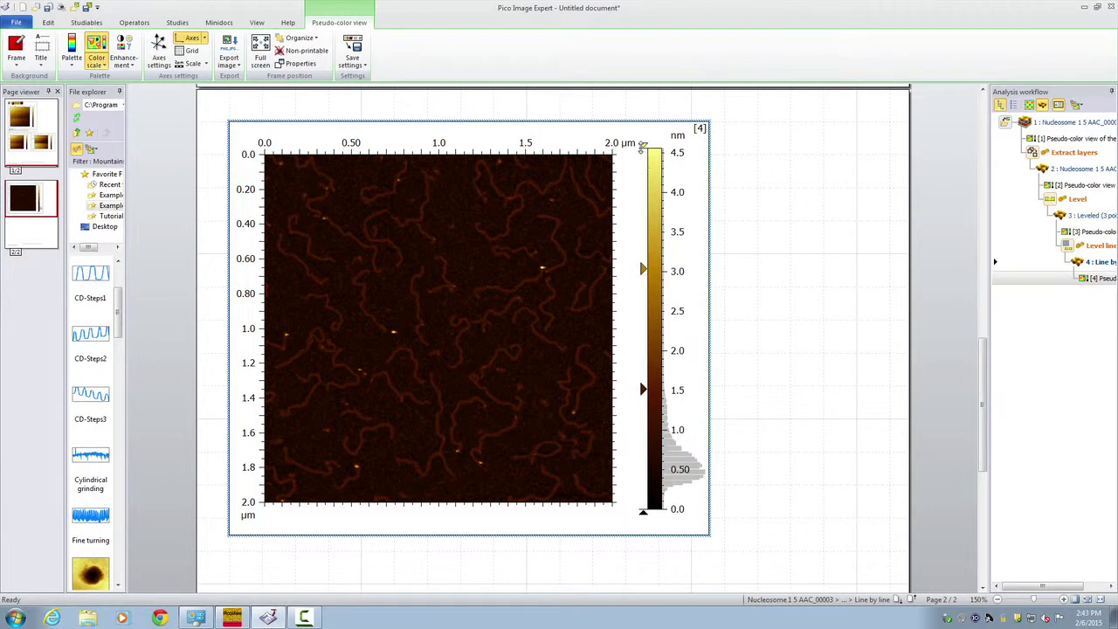
- Lower the upper palette marker to about 1.9 nm on the color scale to increase the image contrast
{"action": "left_click_drag", "start_coordinate": [643, 145], "coordinate": [643, 358]}
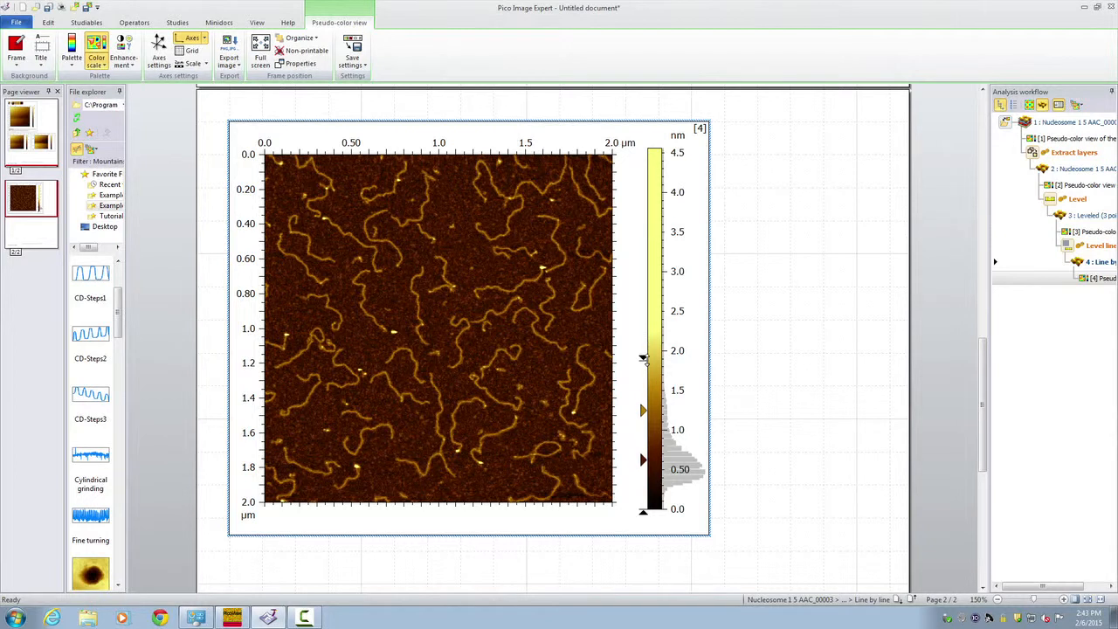
{"action": "left_click", "coordinate": [751, 281]}
{"action": "scroll", "coordinate": [751, 281], "scroll_direction": "down", "scroll_amount": 3}
{"action": "scroll", "coordinate": [751, 281], "scroll_direction": "up", "scroll_amount": 3}
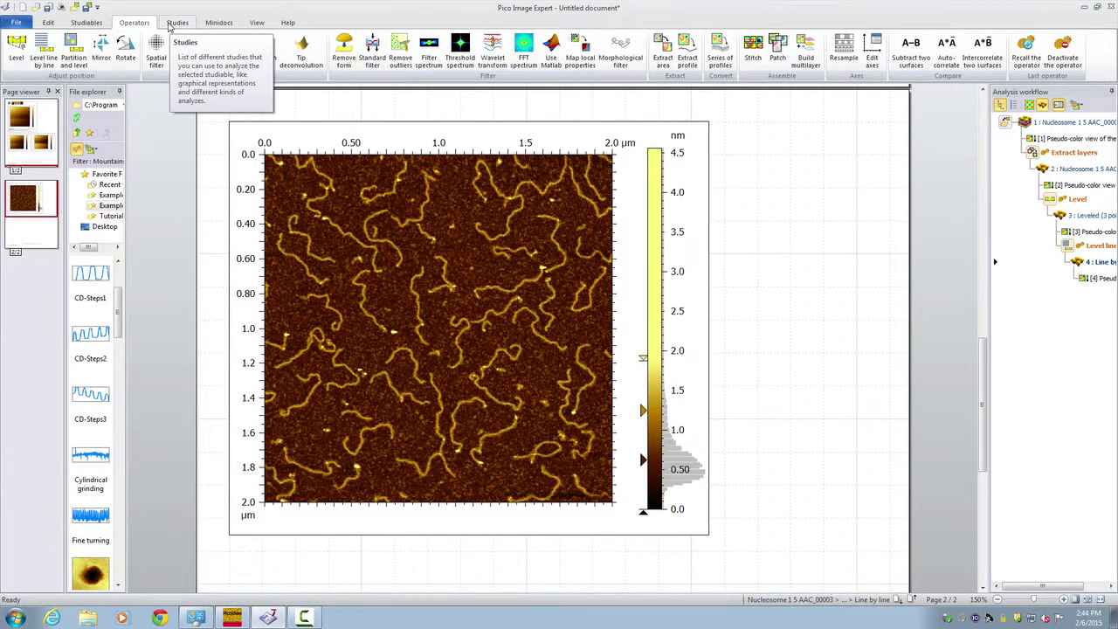
- Hide the histogram and the palette editing markers on the color scale of the contrast-adjusted image
{"action": "left_click", "coordinate": [304, 130]}
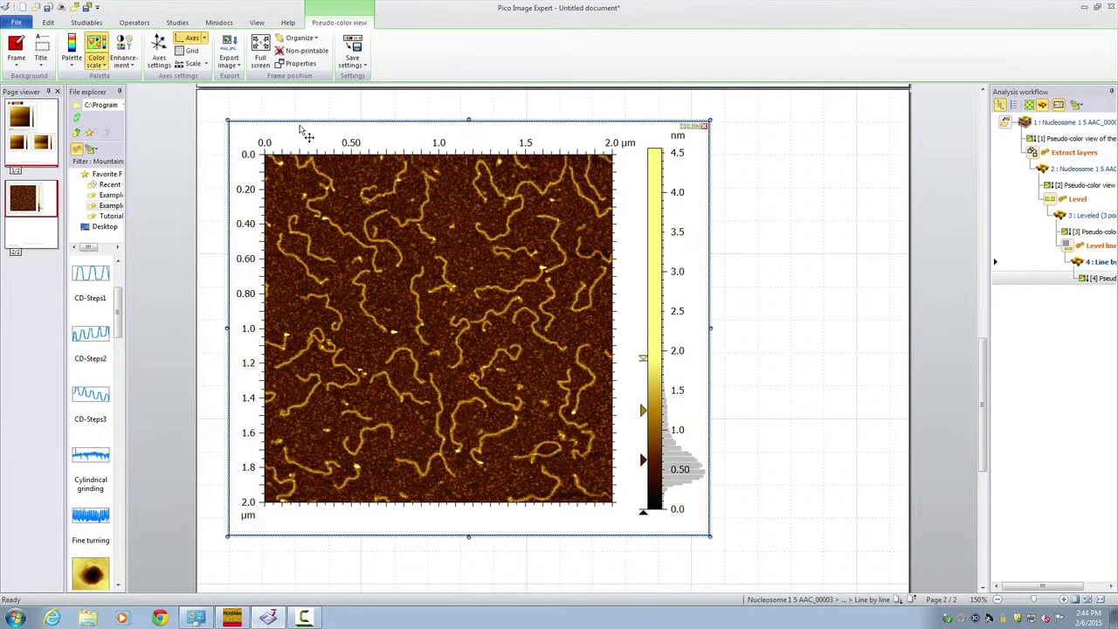
{"action": "left_click", "coordinate": [98, 66]}
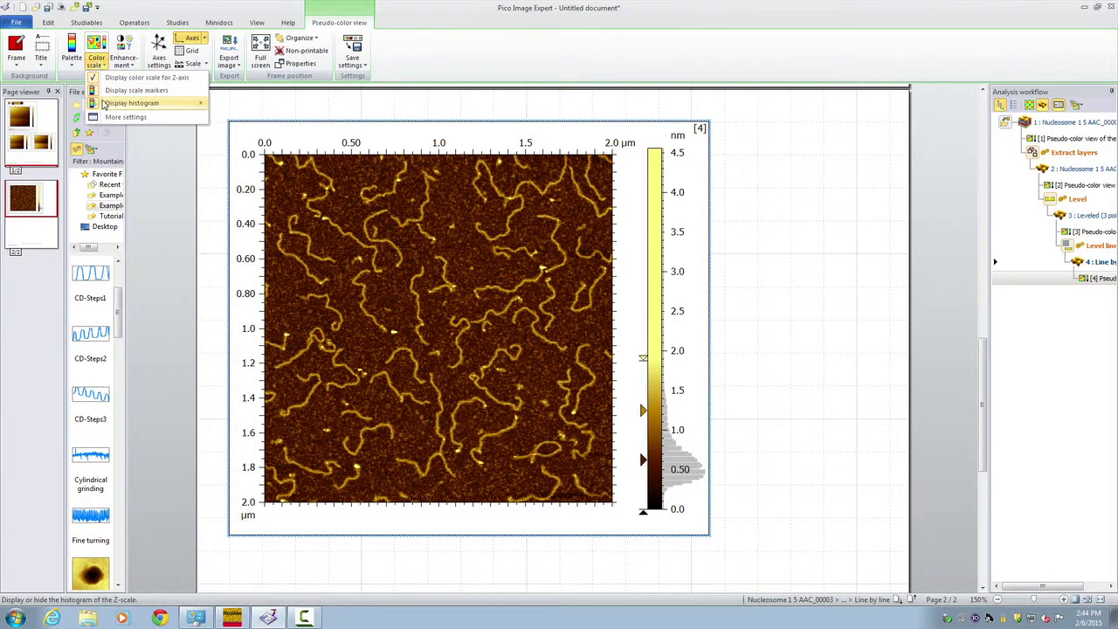
{"action": "mouse_move", "coordinate": [103, 105]}
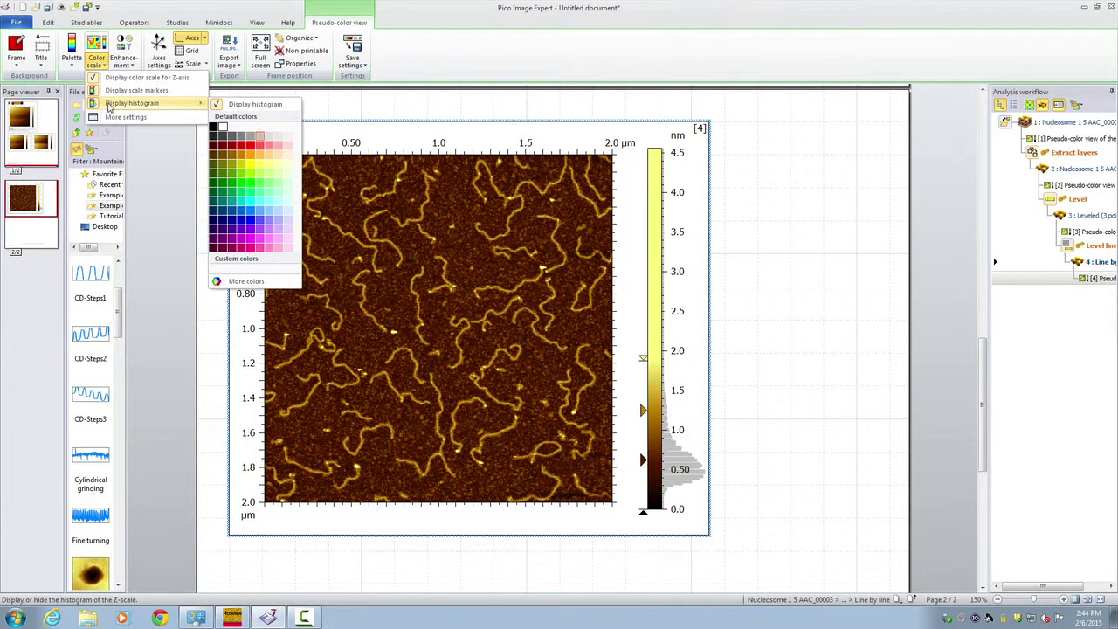
{"action": "left_click", "coordinate": [110, 105]}
{"action": "left_click", "coordinate": [74, 66]}
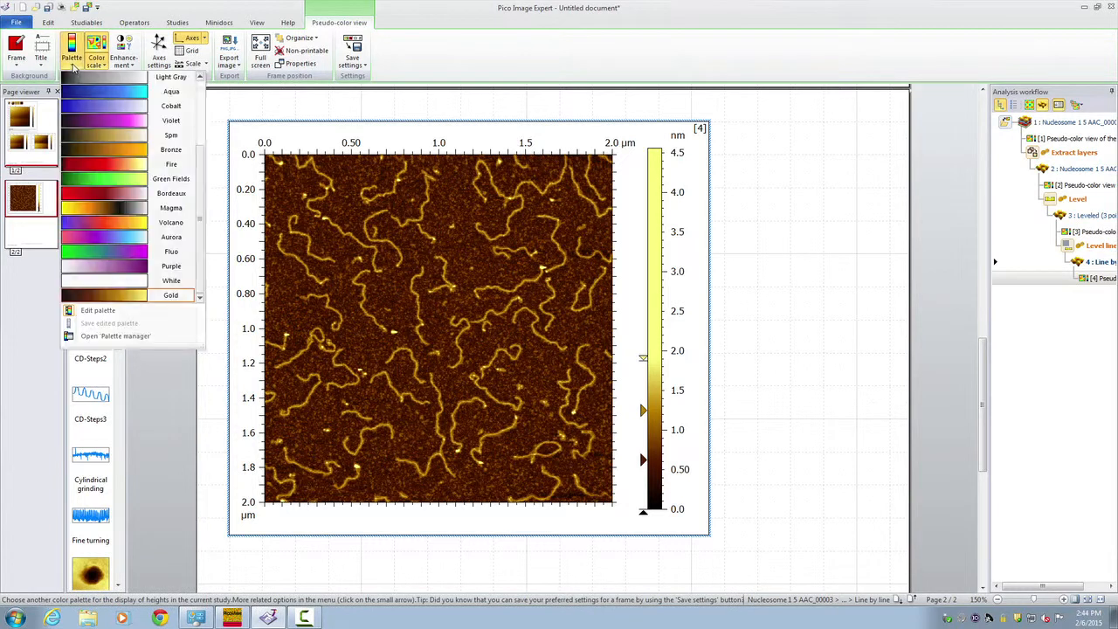
{"action": "left_click", "coordinate": [135, 312]}
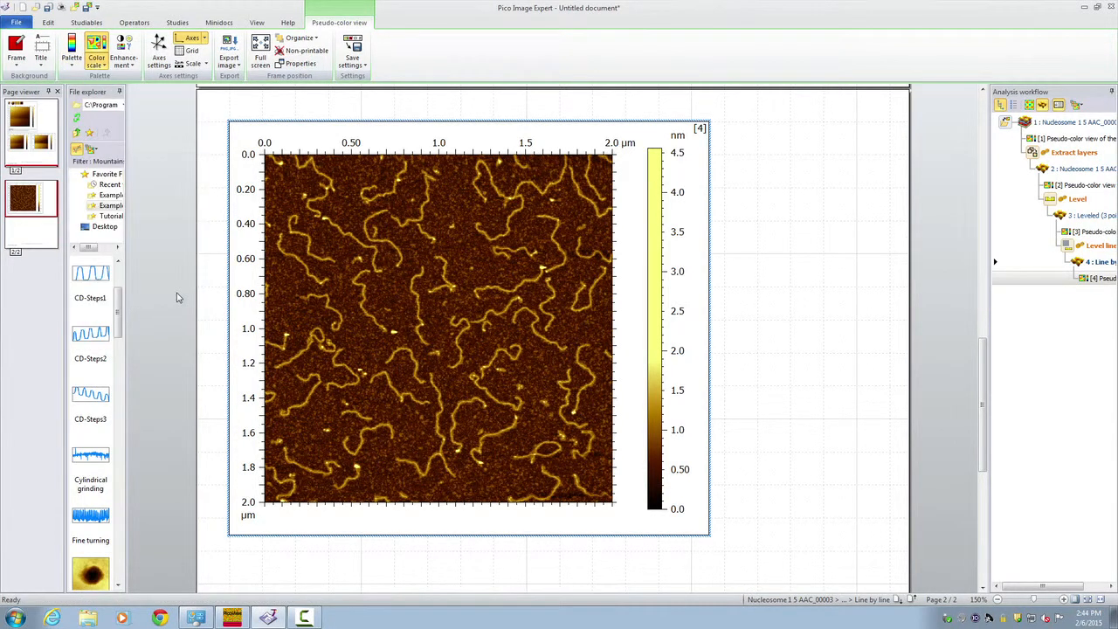
- Filter the line-by-line leveled image with the Gaussian standard filter, previewing 0.025 and 0.08 µm cut-offs and applying 0.008 µm
{"action": "left_click", "coordinate": [295, 146]}
{"action": "left_click", "coordinate": [134, 23]}
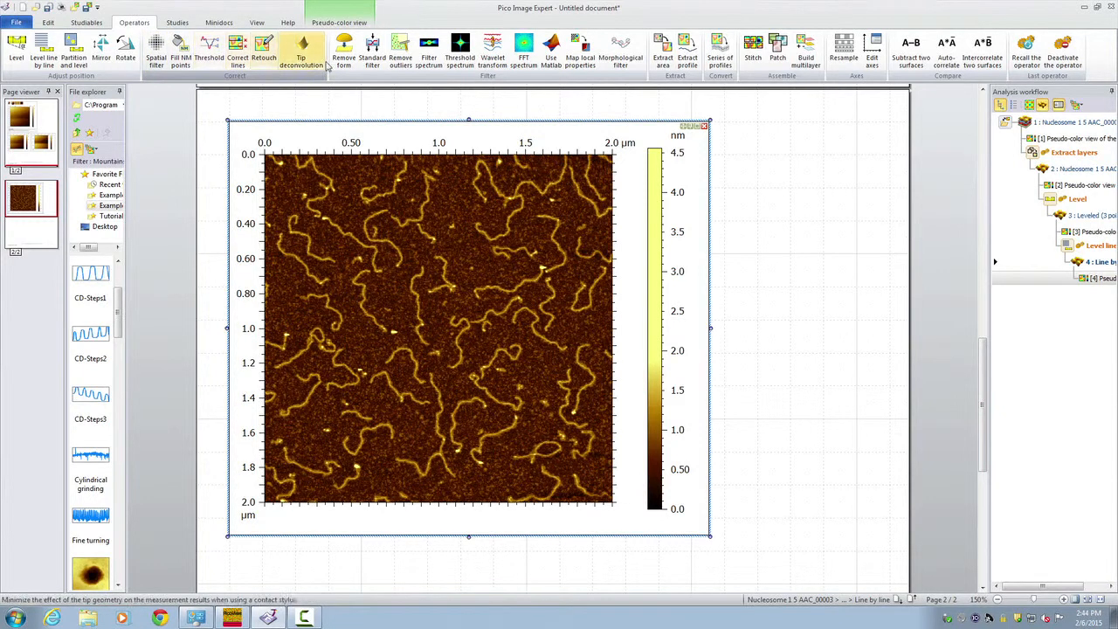
{"action": "left_click", "coordinate": [373, 57]}
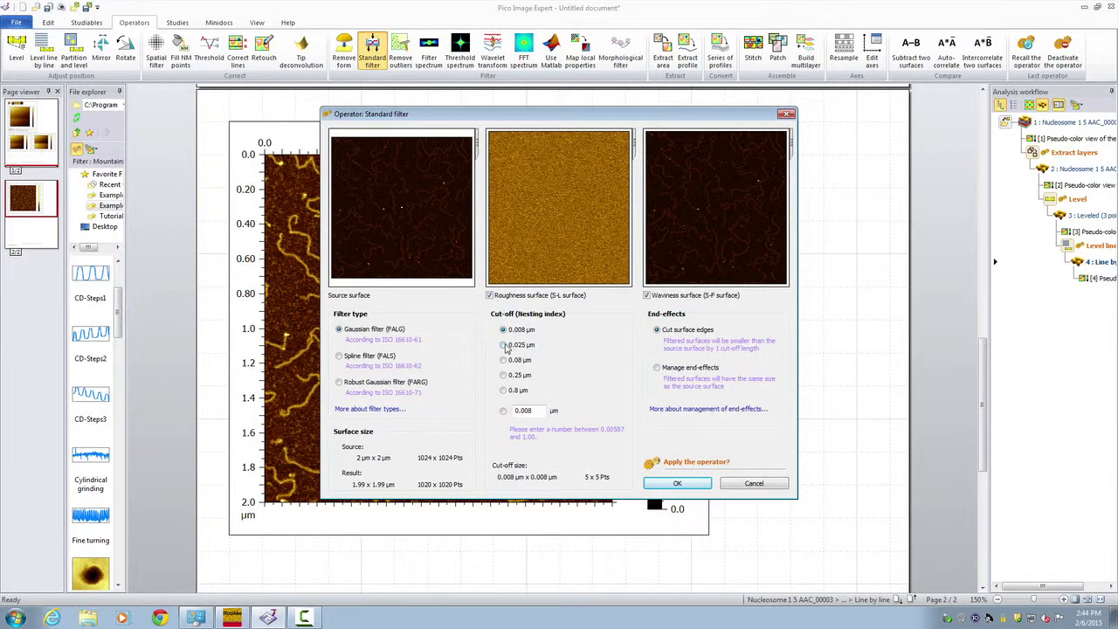
{"action": "left_click", "coordinate": [504, 345]}
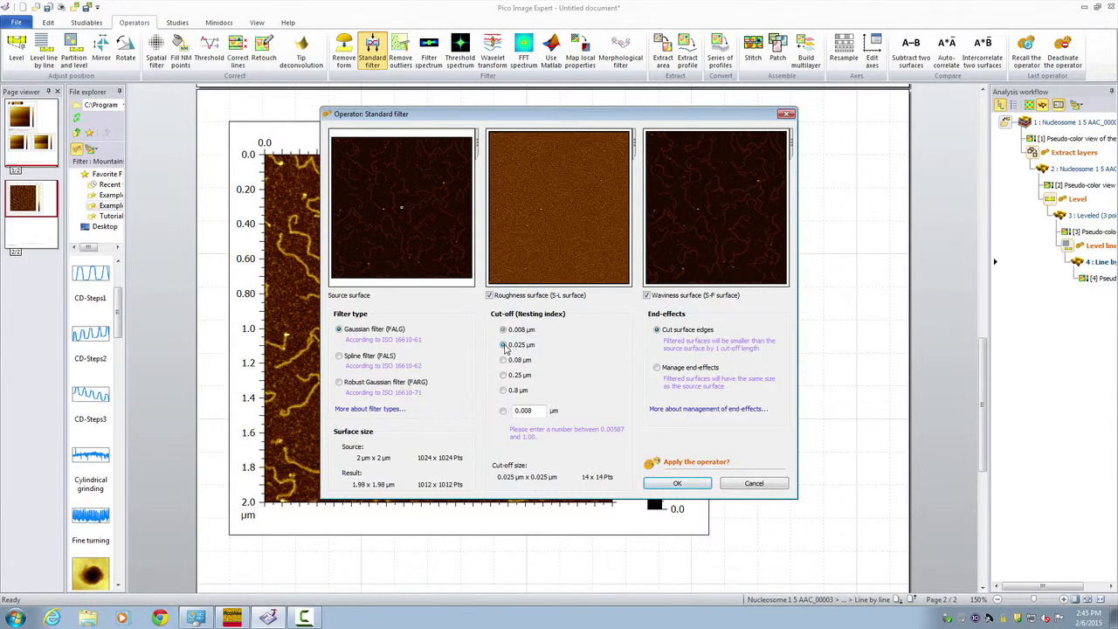
{"action": "left_click", "coordinate": [504, 360]}
{"action": "left_click", "coordinate": [505, 346]}
{"action": "left_click", "coordinate": [504, 331]}
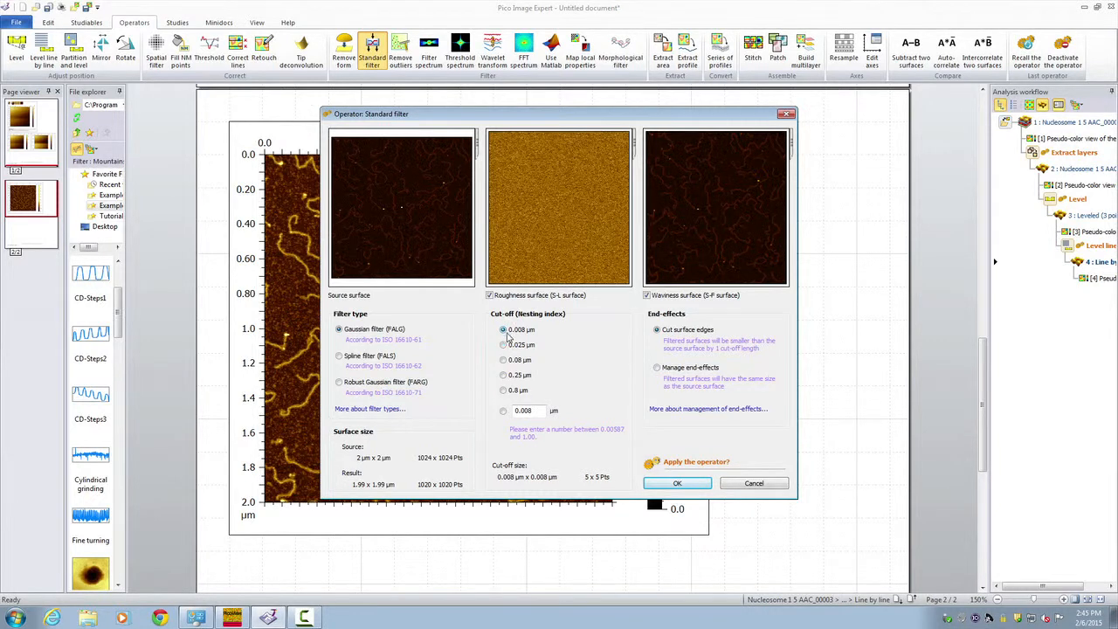
{"action": "left_click", "coordinate": [505, 346]}
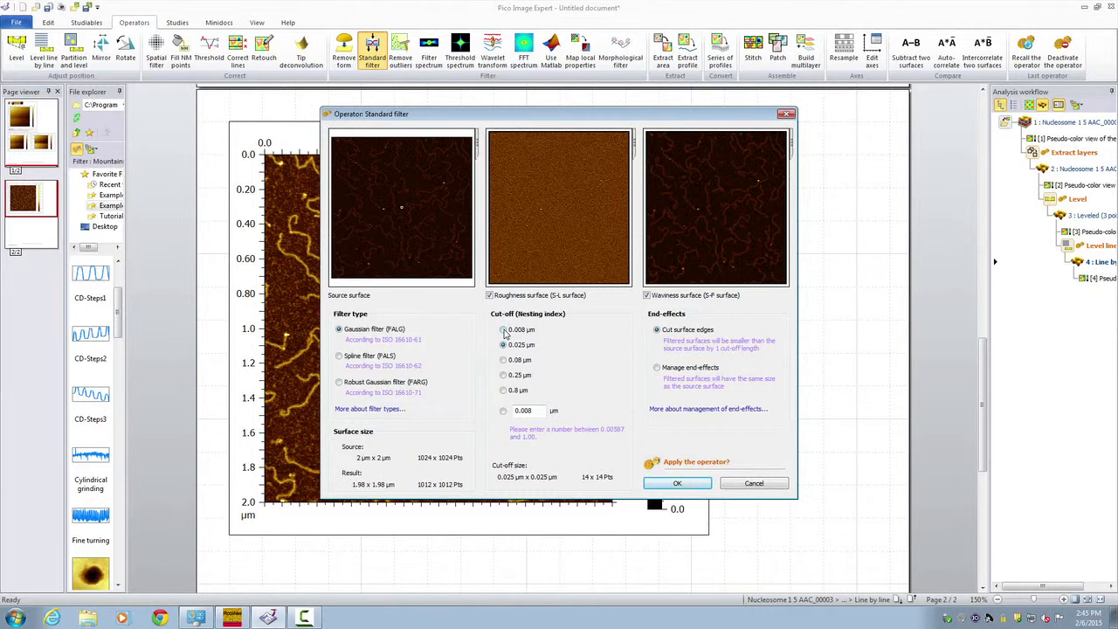
{"action": "left_click", "coordinate": [504, 331]}
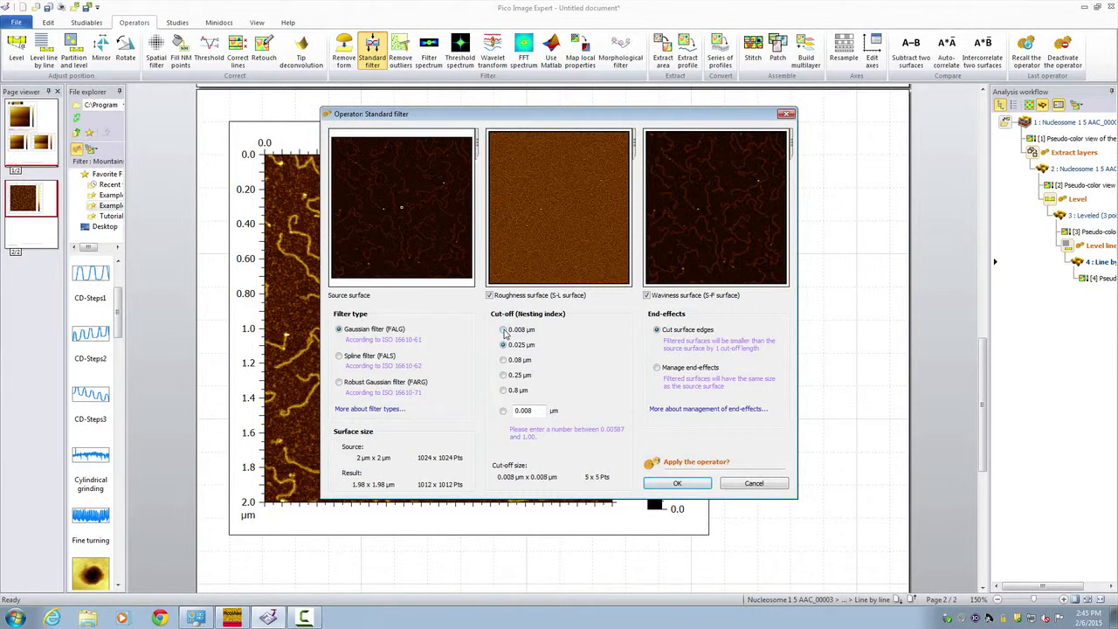
{"action": "left_click", "coordinate": [674, 484]}
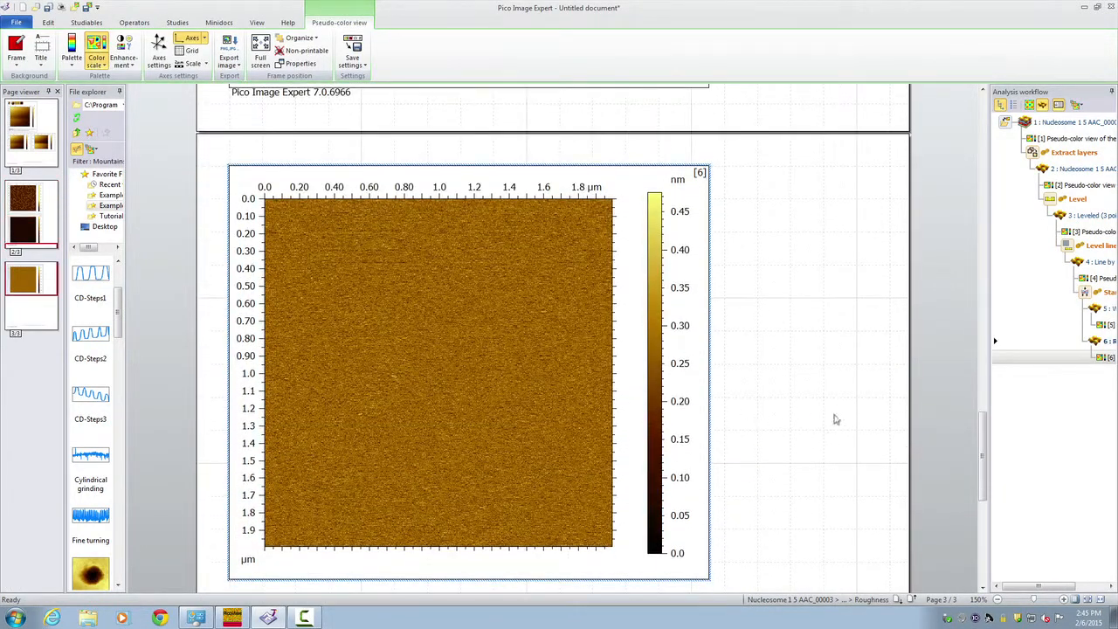
- Delete the frame of the roughness surface image on page 3
{"action": "mouse_move", "coordinate": [982, 453]}
{"action": "left_mouse_down"}
{"action": "mouse_move", "coordinate": [981, 382]}
{"action": "mouse_move", "coordinate": [983, 459]}
{"action": "left_mouse_up"}
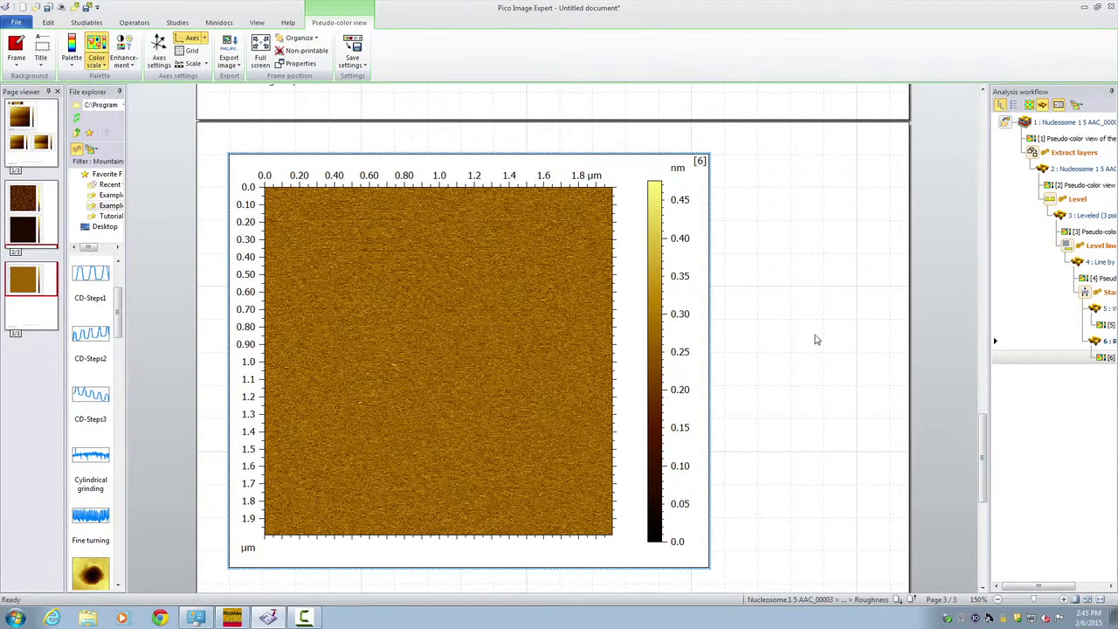
{"action": "mouse_move", "coordinate": [718, 178]}
{"action": "left_click", "coordinate": [705, 159]}
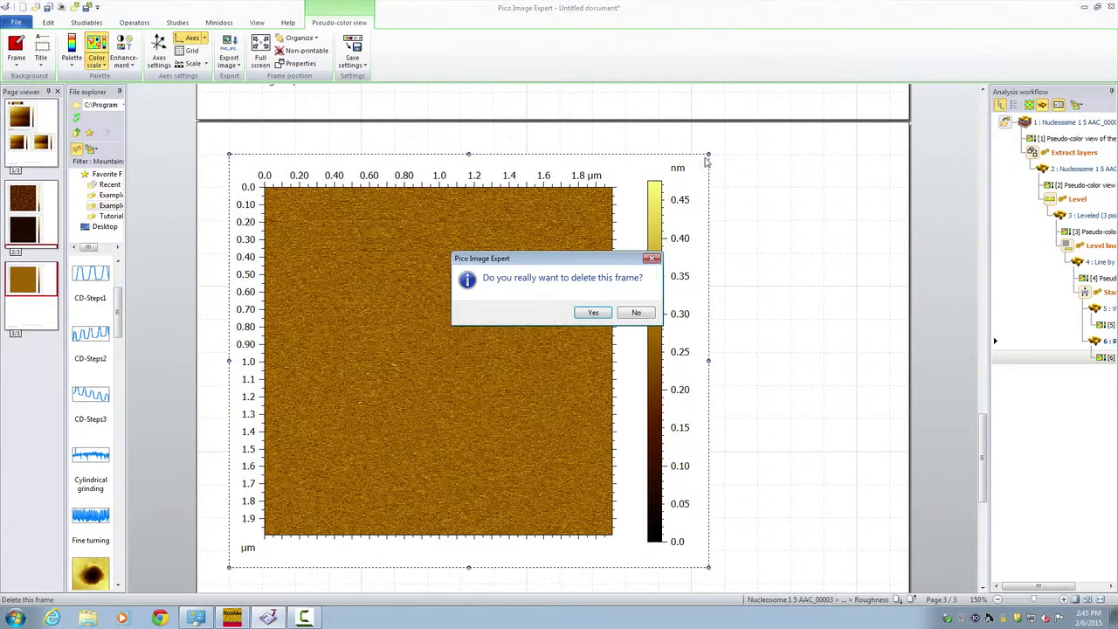
{"action": "left_click", "coordinate": [590, 312]}
- Show the height histogram and palette markers on the waviness image's color scale and lower the upper marker to about 2.0 nm
{"action": "left_click_drag", "start_coordinate": [980, 450], "coordinate": [980, 371]}
{"action": "left_click", "coordinate": [585, 354]}
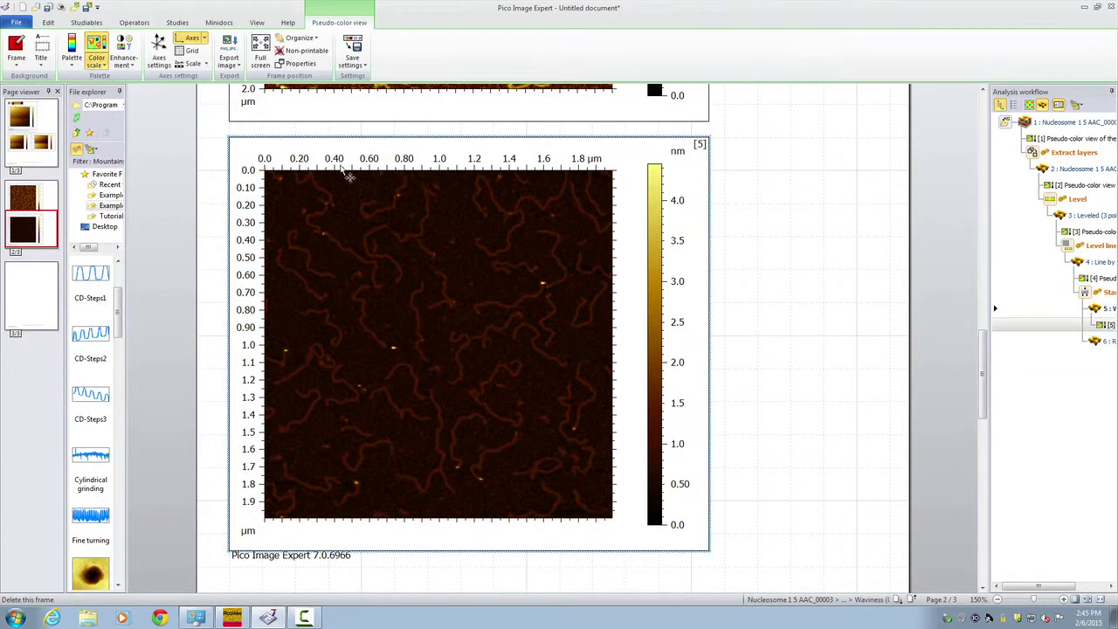
{"action": "left_click", "coordinate": [96, 66]}
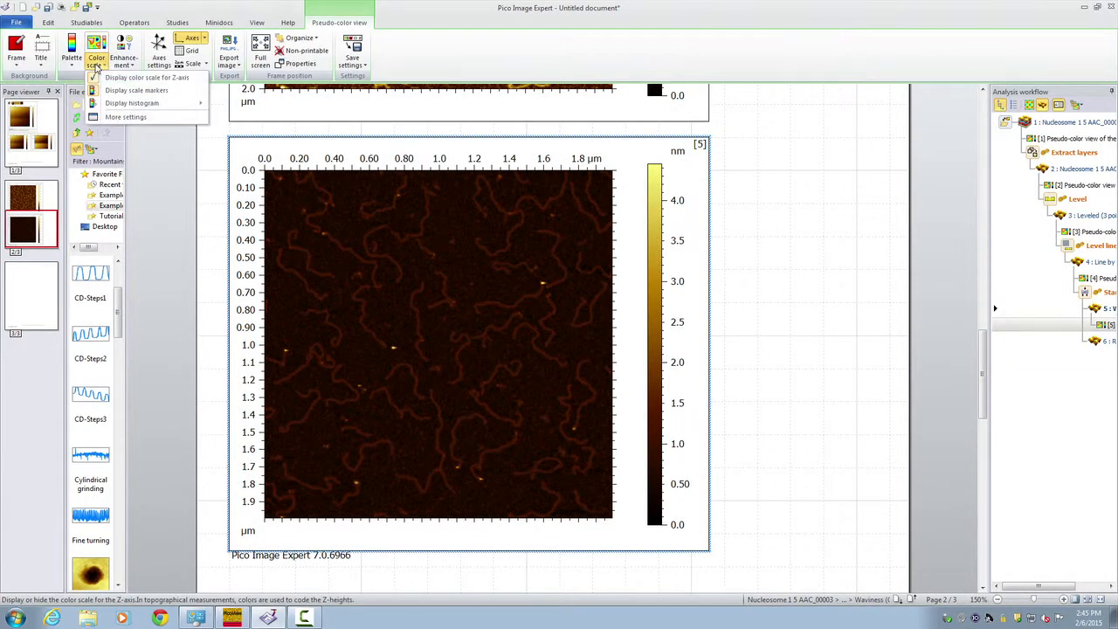
{"action": "left_click", "coordinate": [103, 103]}
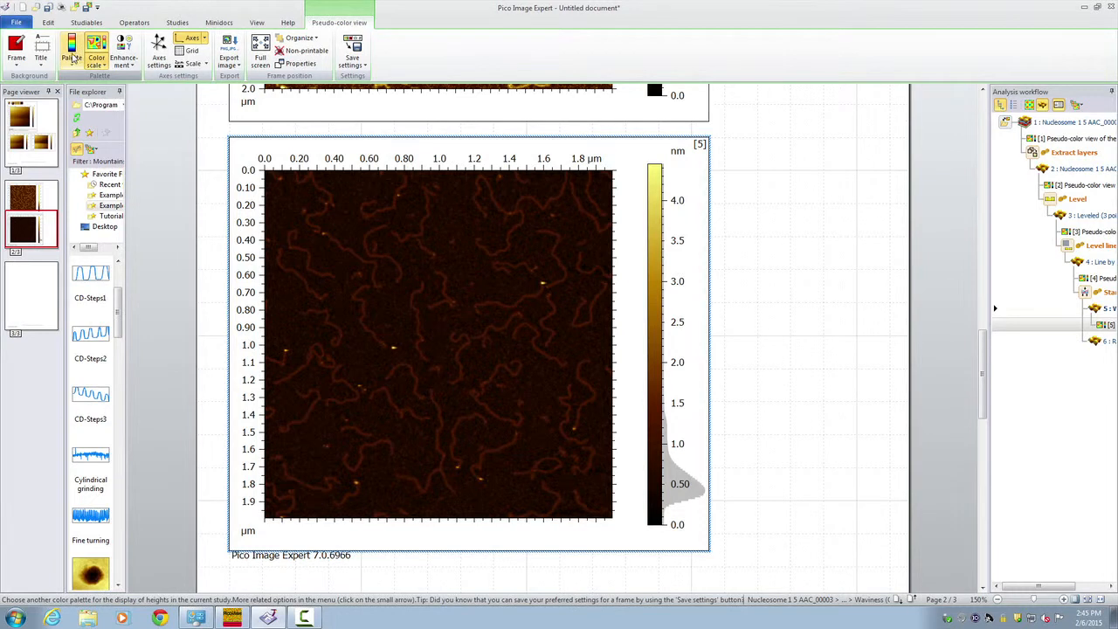
{"action": "left_click", "coordinate": [72, 59]}
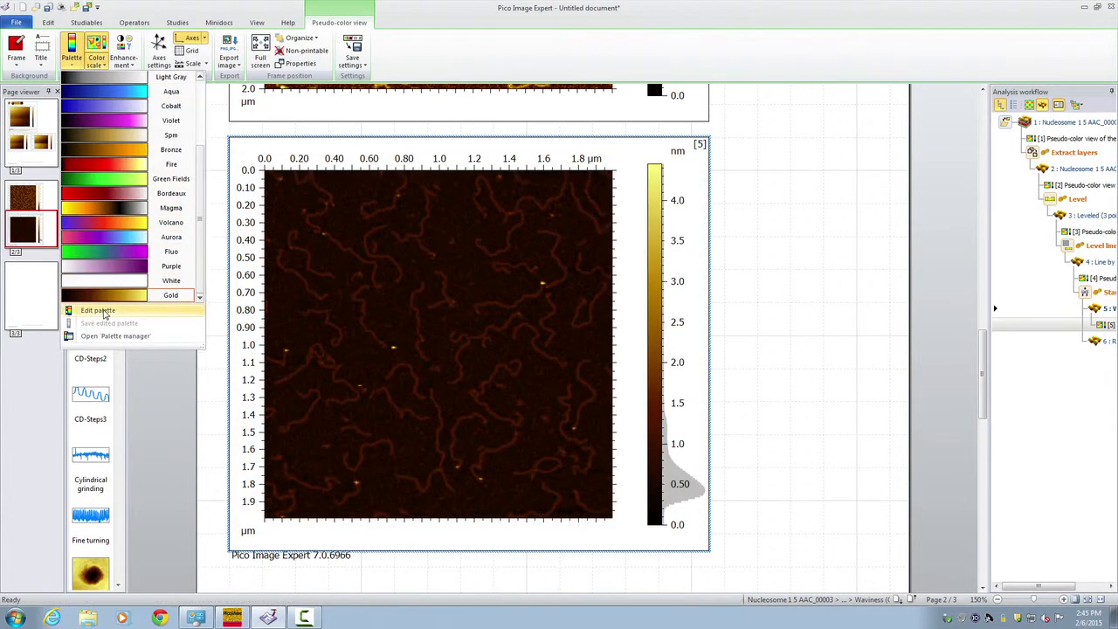
{"action": "left_click", "coordinate": [103, 295]}
{"action": "left_click_drag", "start_coordinate": [644, 159], "coordinate": [647, 360]}
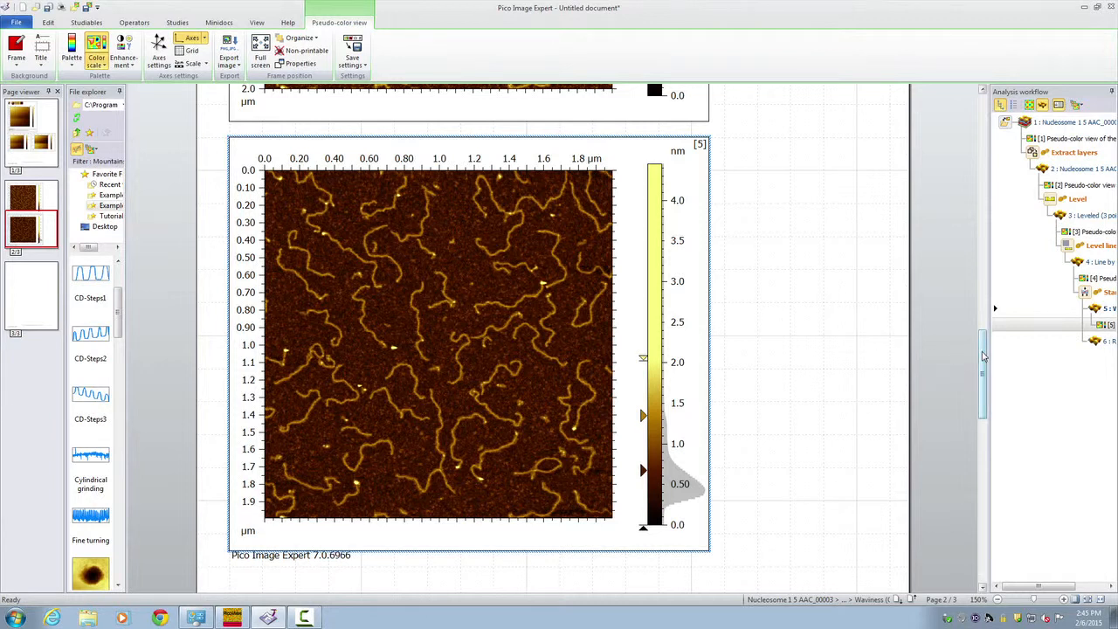
- Preview profile extraction on the waviness image with a West-East line at row 328 and with the North-South type
{"action": "scroll", "coordinate": [982, 352], "scroll_direction": "down", "scroll_amount": 1}
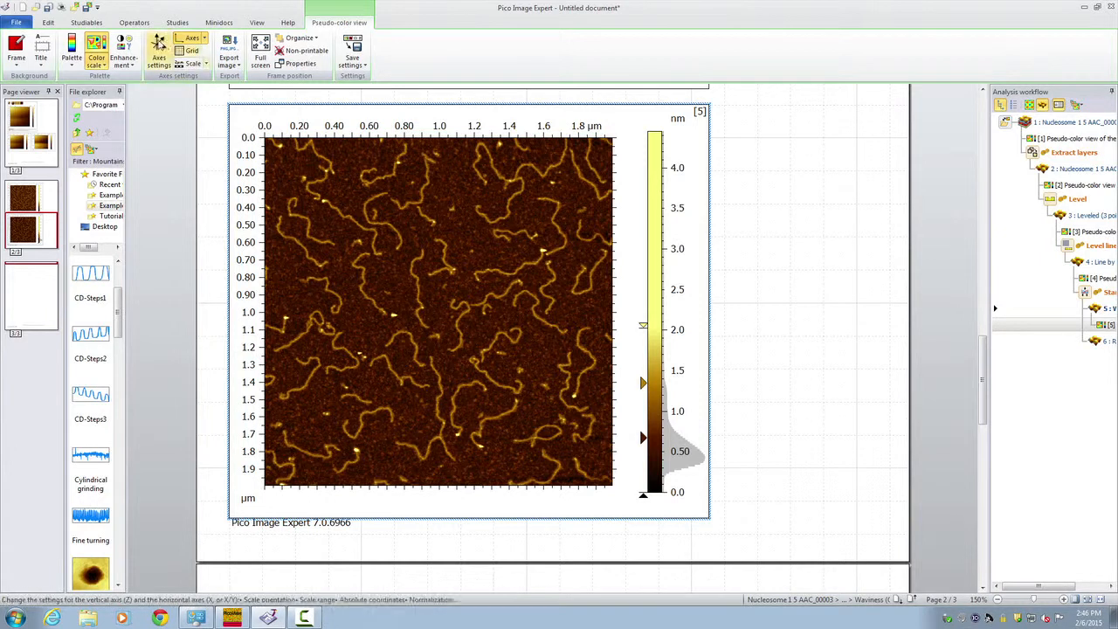
{"action": "left_click", "coordinate": [139, 24]}
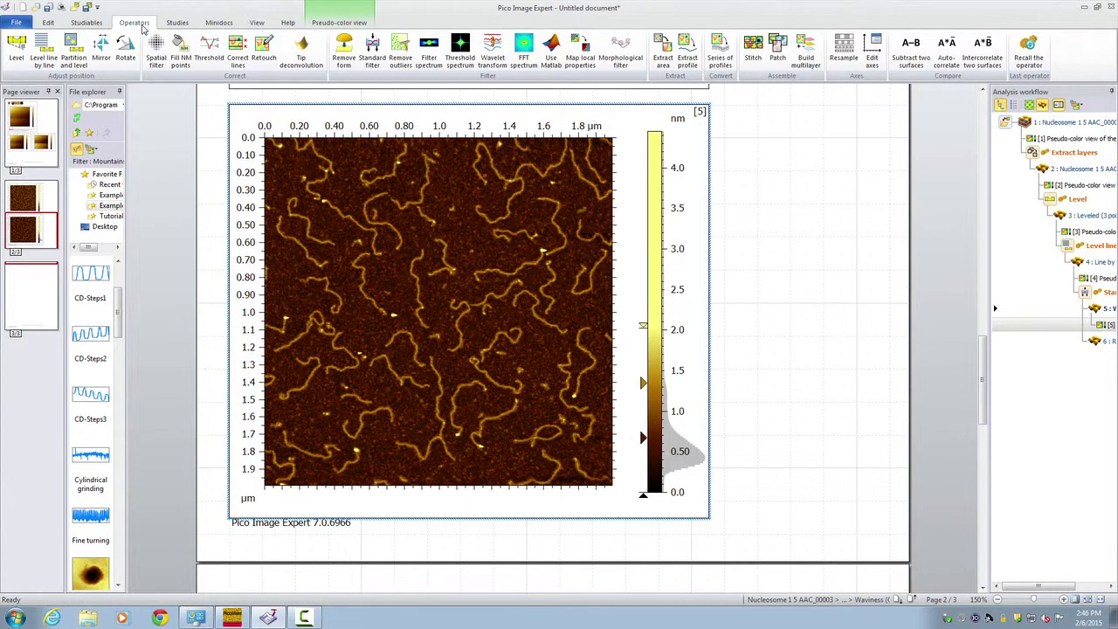
{"action": "left_click", "coordinate": [687, 61]}
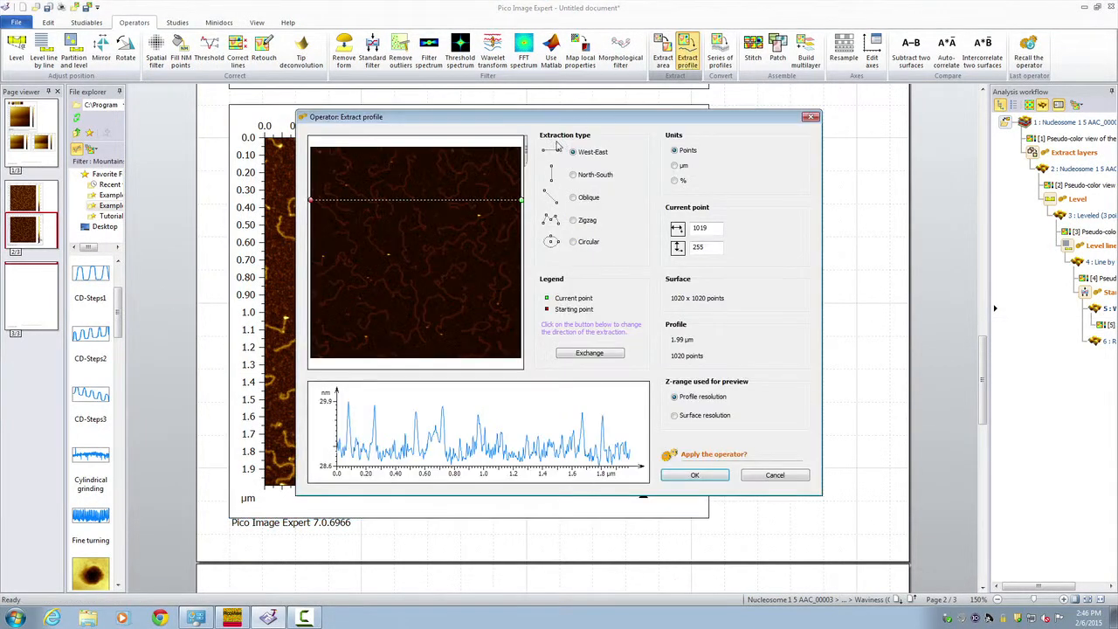
{"action": "left_click_drag", "start_coordinate": [408, 200], "coordinate": [408, 214]}
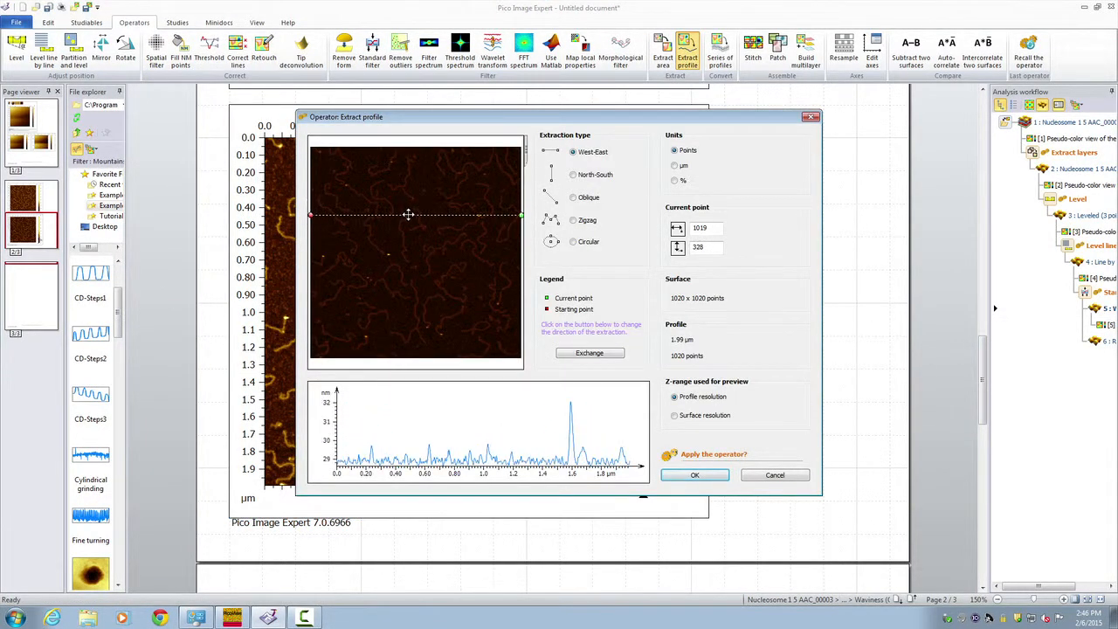
{"action": "left_click", "coordinate": [576, 176]}
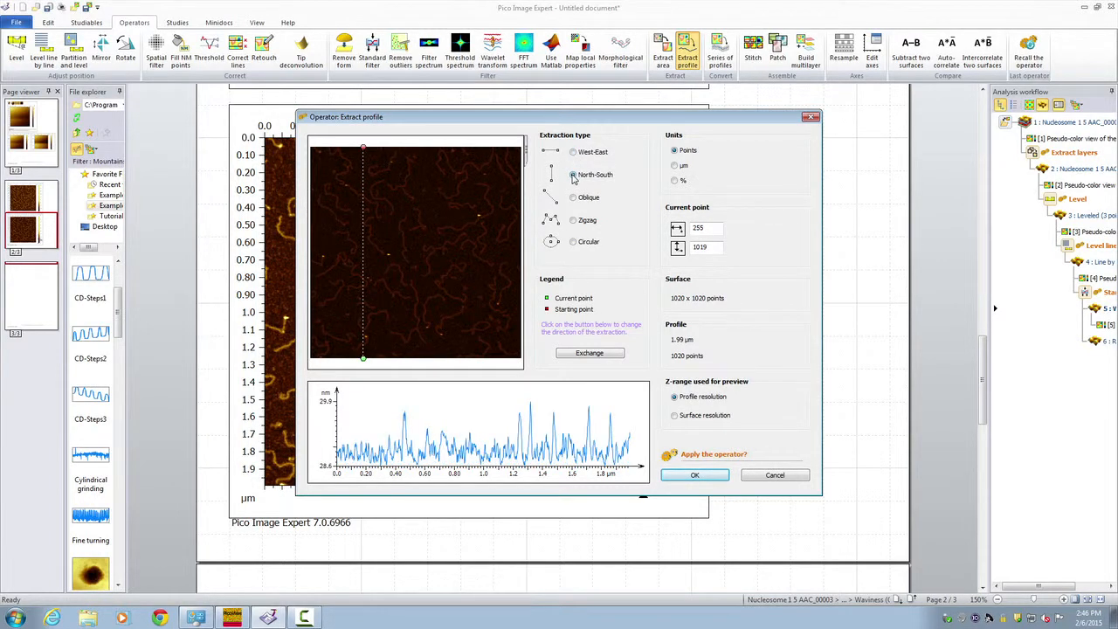
- Extract an oblique profile about 1.41 µm long from point (234, 587) to point (892, 298), crossing two bright peaks
{"action": "left_click", "coordinate": [574, 200]}
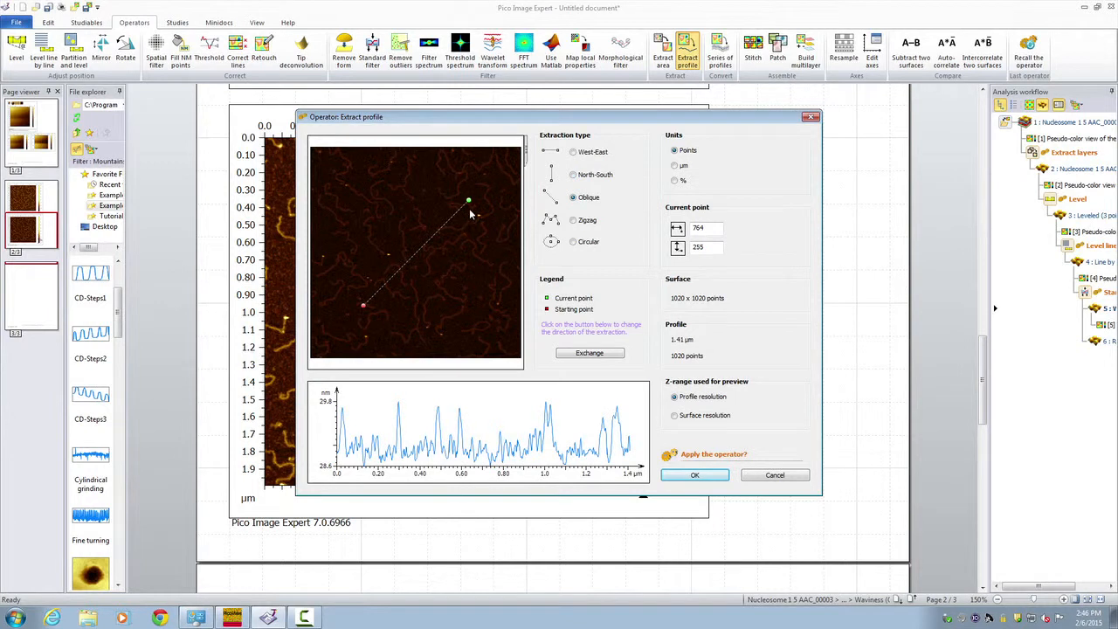
{"action": "left_click_drag", "start_coordinate": [469, 201], "coordinate": [492, 206]}
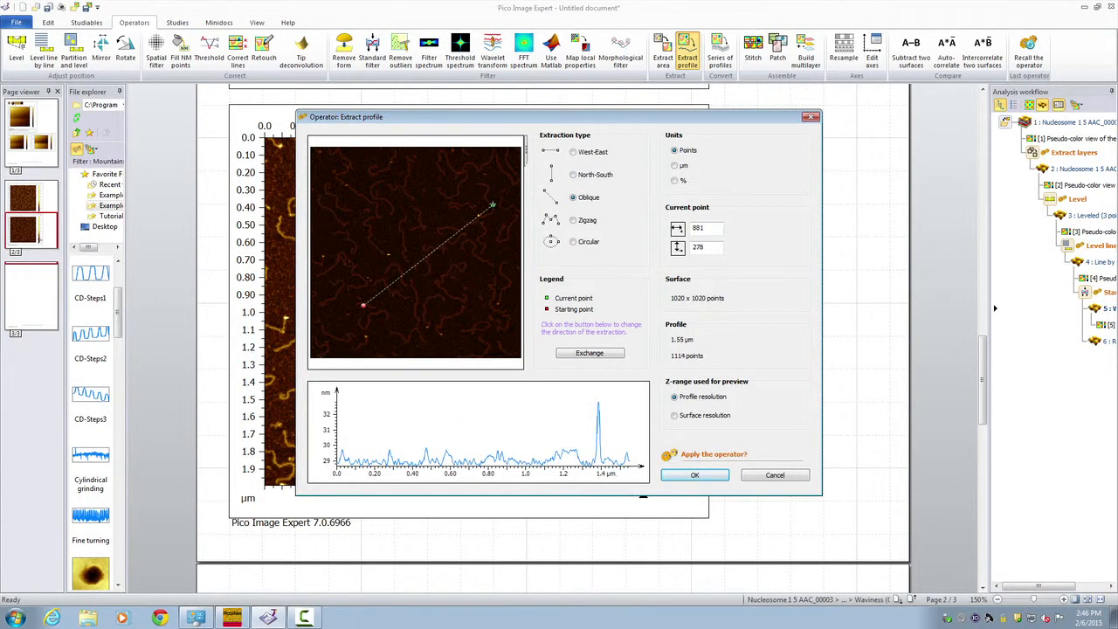
{"action": "left_click_drag", "start_coordinate": [363, 304], "coordinate": [358, 269]}
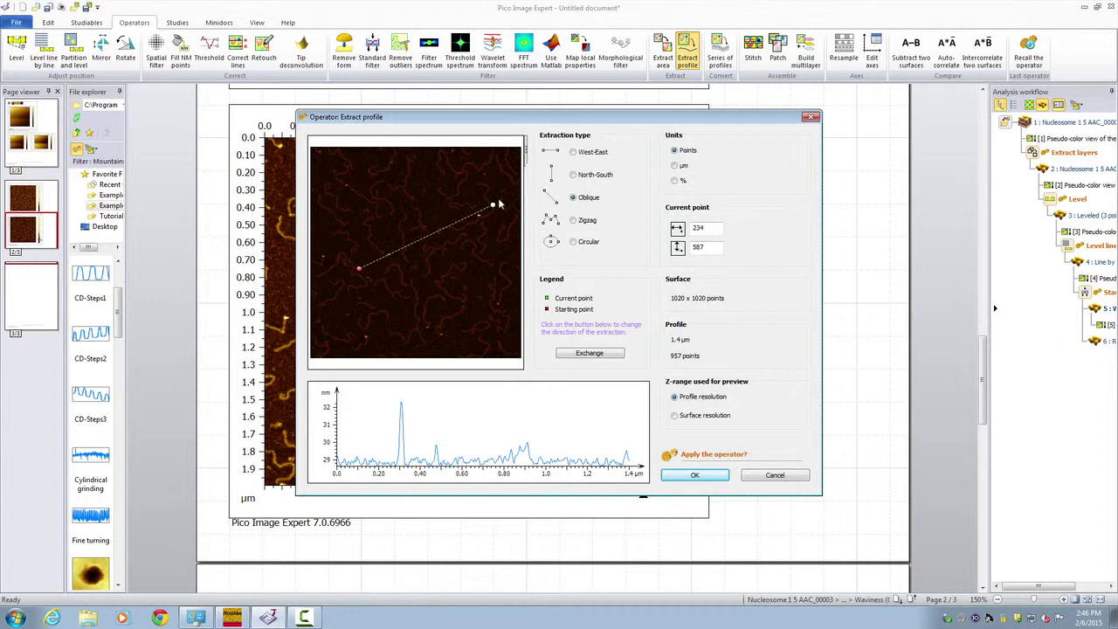
{"action": "left_click_drag", "start_coordinate": [494, 206], "coordinate": [495, 208]}
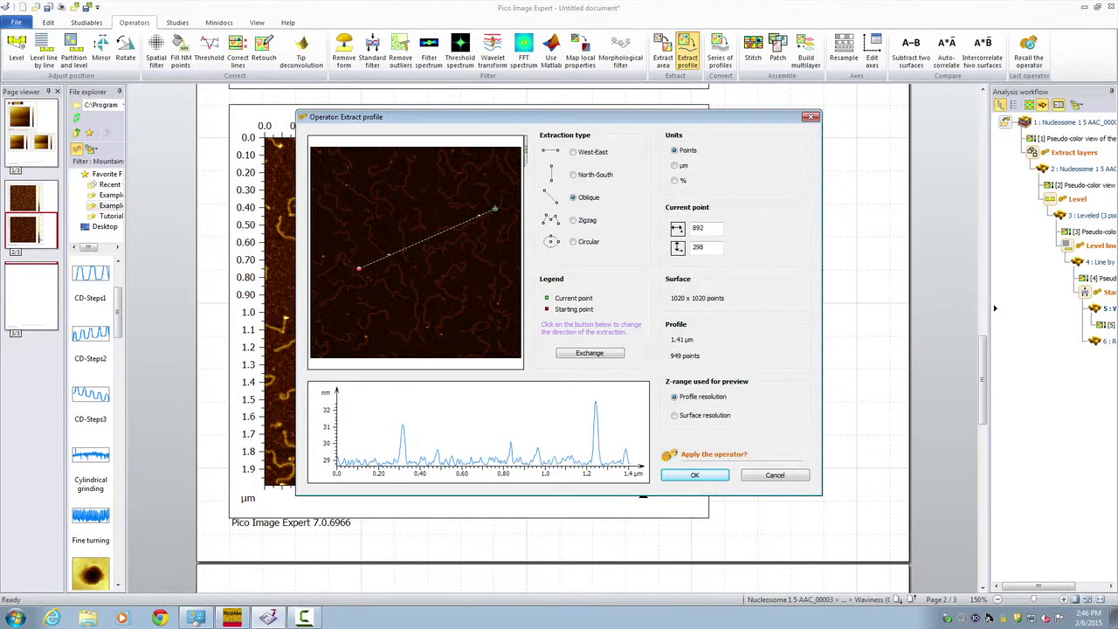
{"action": "left_click", "coordinate": [693, 475]}
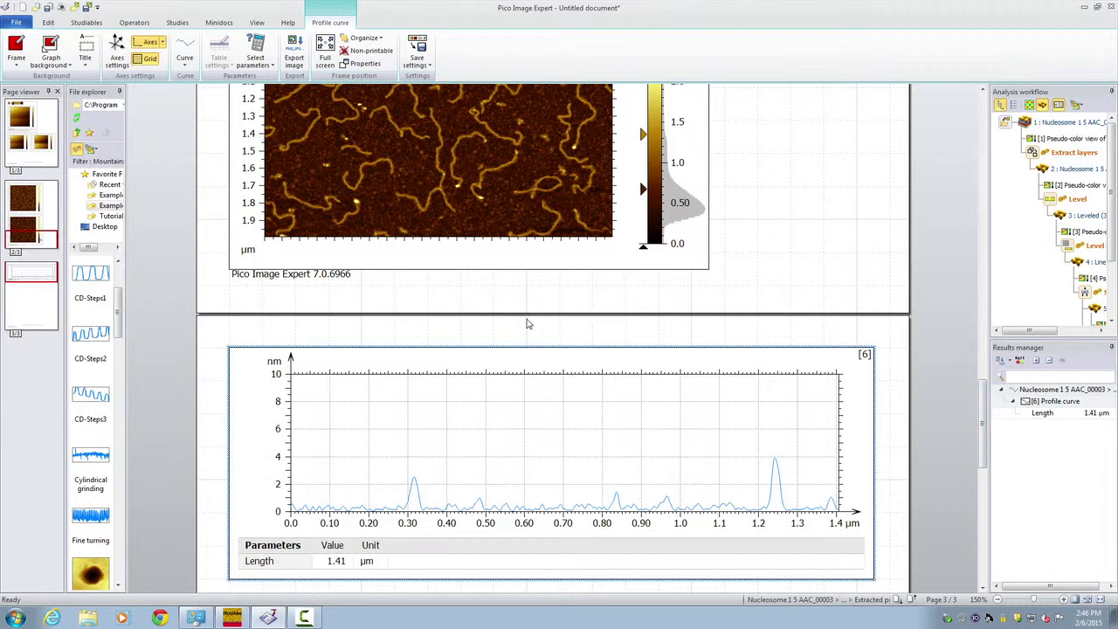
- Create a 3D view of the filtered waviness image
{"action": "left_click", "coordinate": [452, 253]}
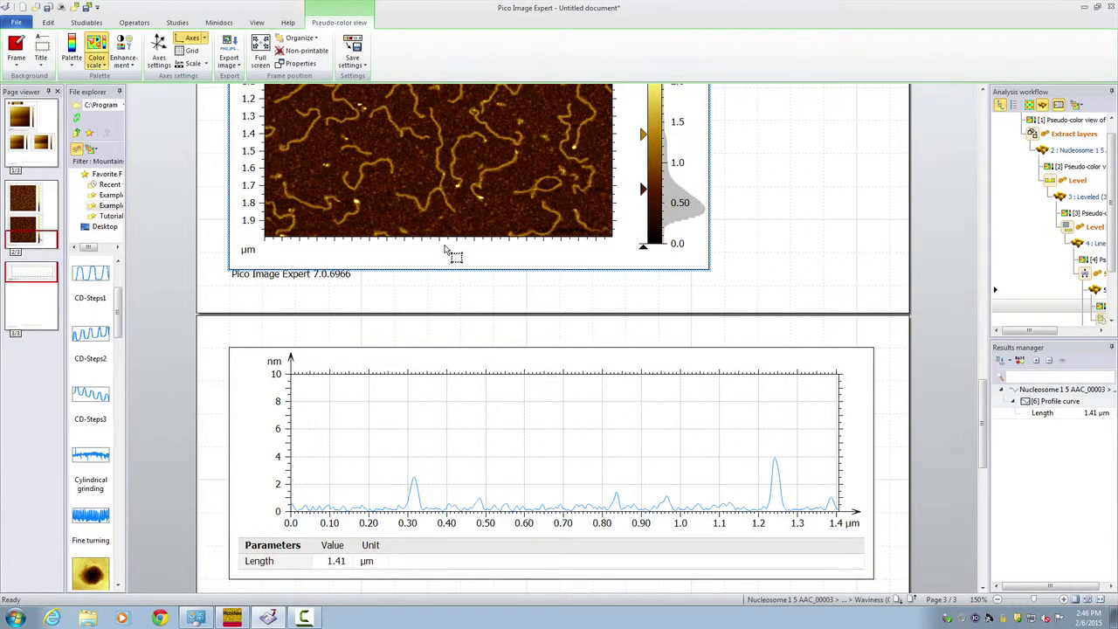
{"action": "scroll", "coordinate": [446, 252], "scroll_direction": "up", "scroll_amount": 5}
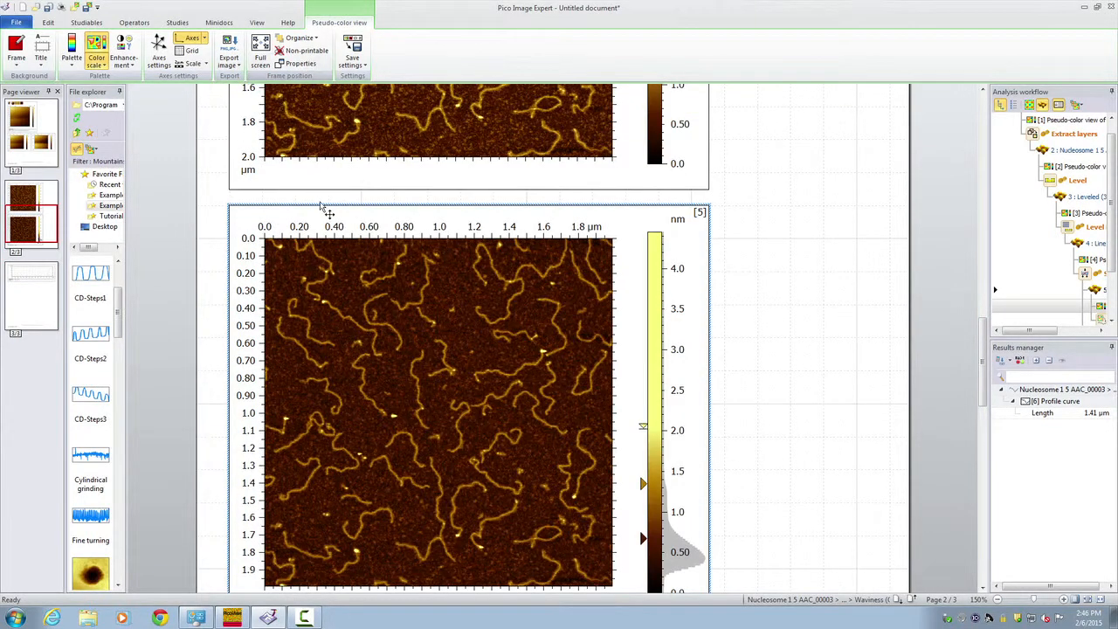
{"action": "left_click", "coordinate": [180, 25]}
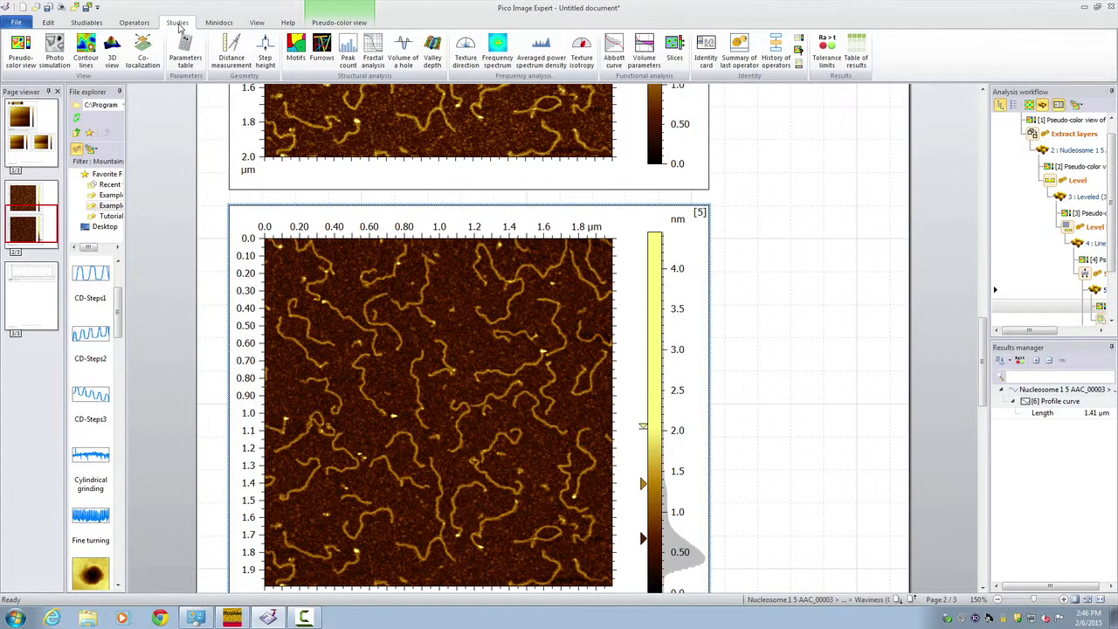
{"action": "left_click", "coordinate": [112, 59]}
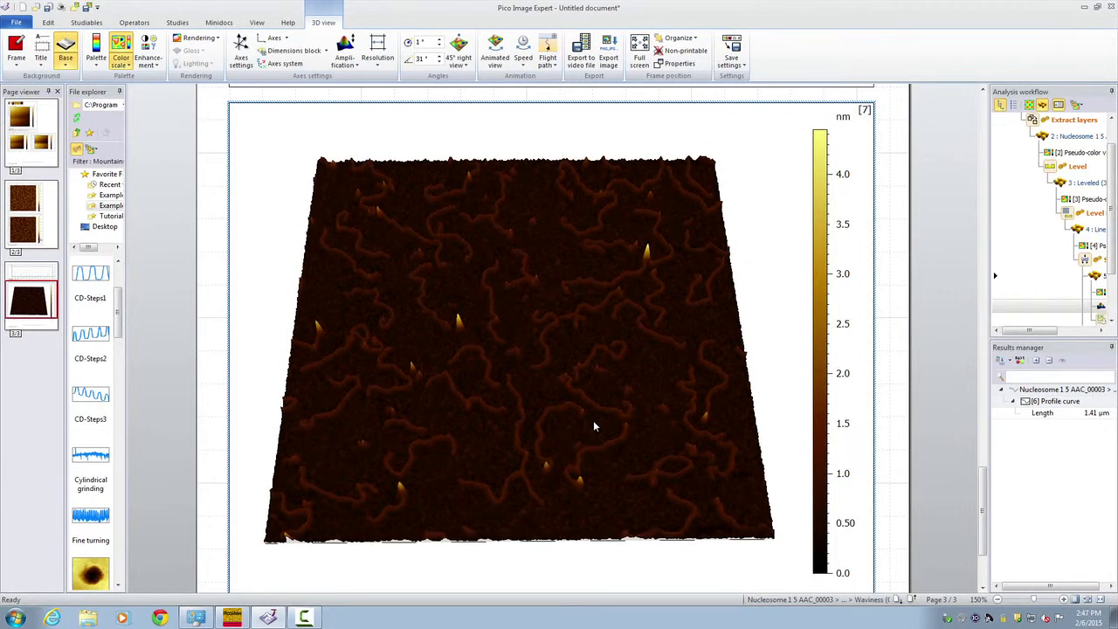
- Show the height histogram and palette markers on the 3D view's color scale and lower the upper marker to about 2.0 nm
{"action": "left_click", "coordinate": [125, 64]}
{"action": "left_click", "coordinate": [131, 105]}
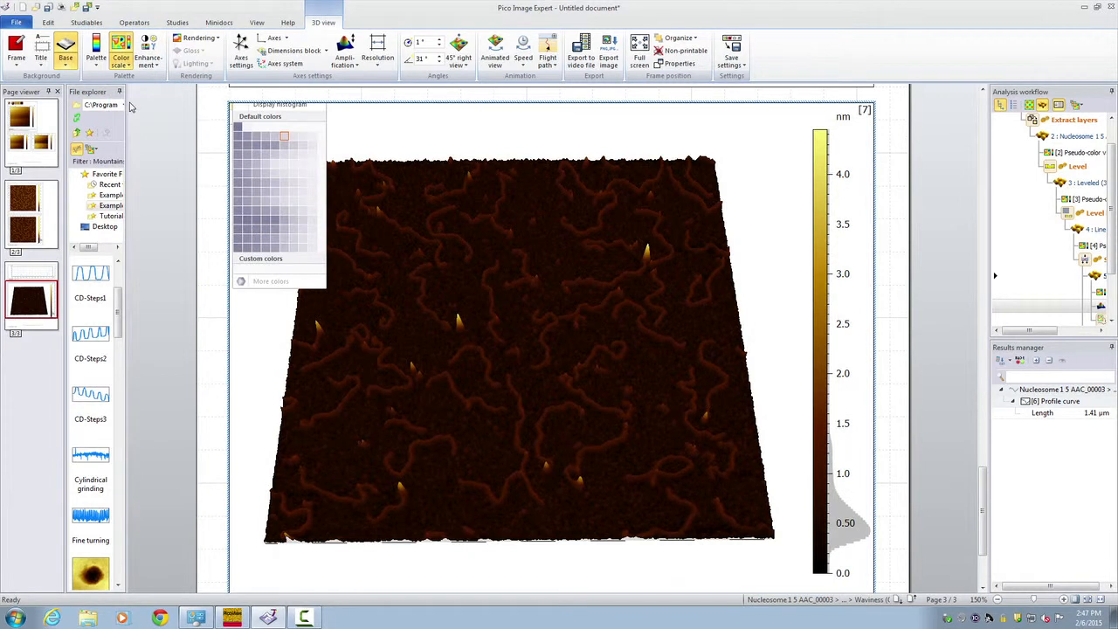
{"action": "left_click", "coordinate": [96, 58]}
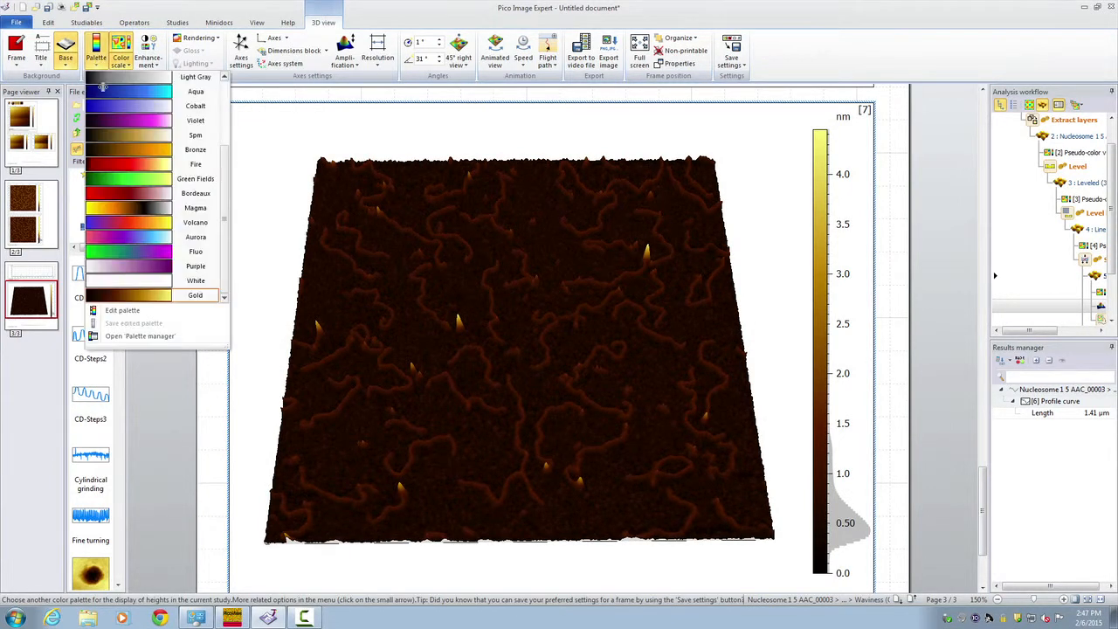
{"action": "left_click", "coordinate": [186, 312]}
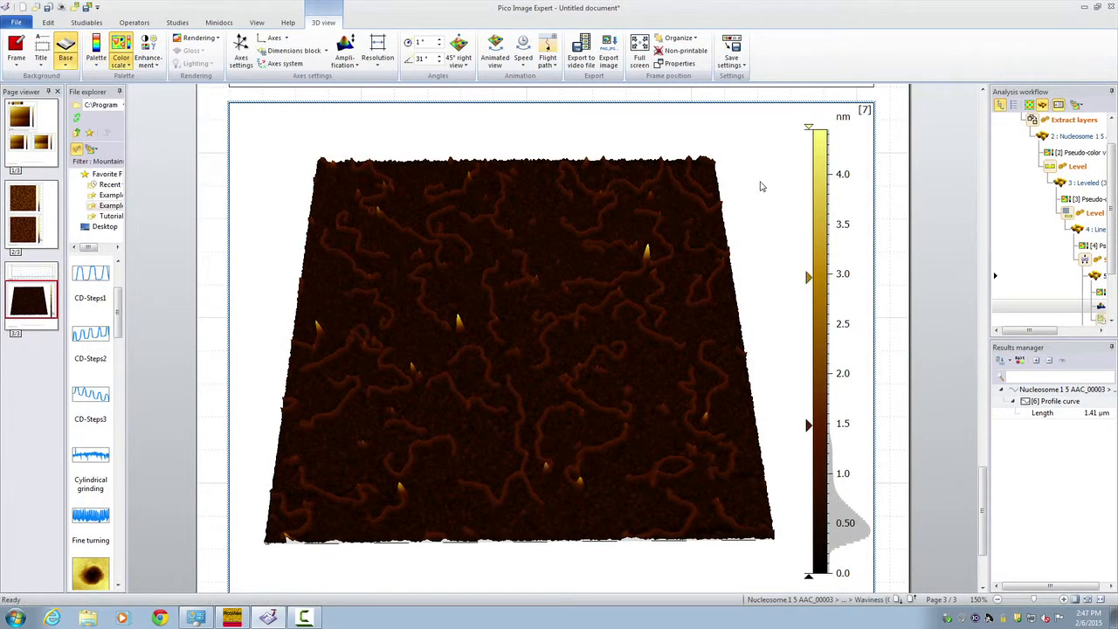
{"action": "left_click_drag", "start_coordinate": [809, 129], "coordinate": [809, 376]}
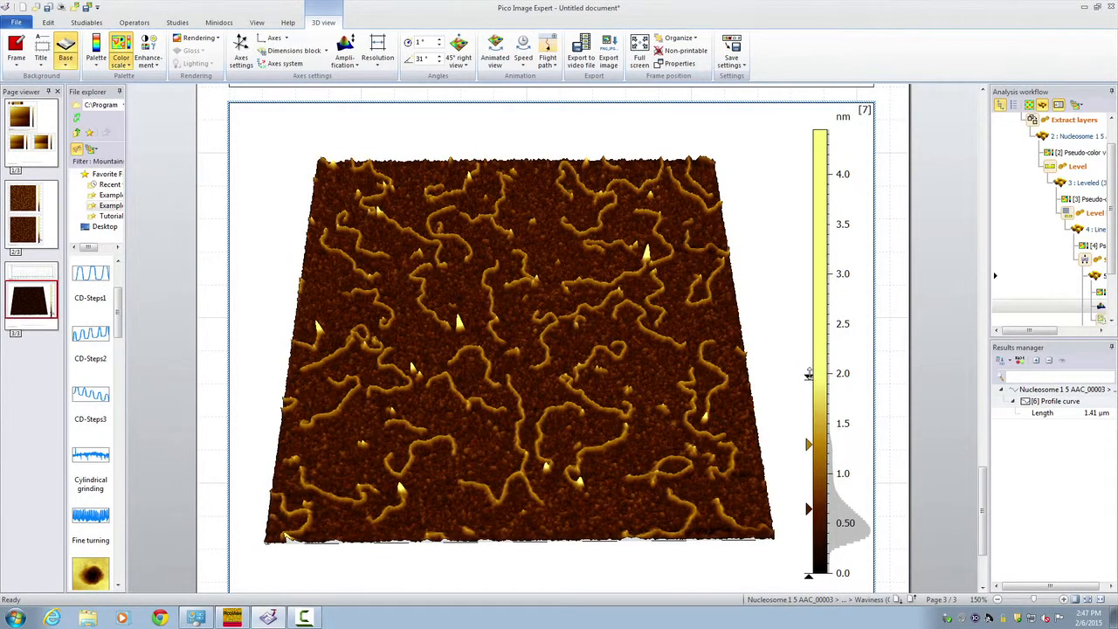
- Rotate the 3D view to angles of 0° and 34° and hide the histogram and palette markers on its color scale
{"action": "left_click_drag", "start_coordinate": [646, 393], "coordinate": [568, 402]}
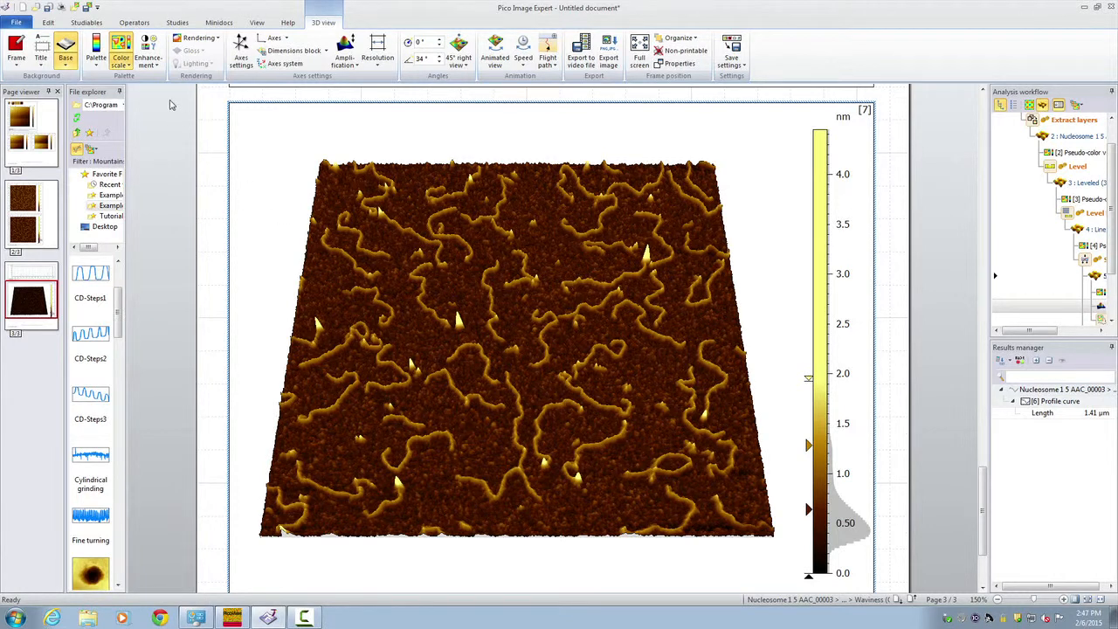
{"action": "left_click", "coordinate": [124, 64]}
{"action": "left_click", "coordinate": [123, 65]}
{"action": "left_click", "coordinate": [97, 63]}
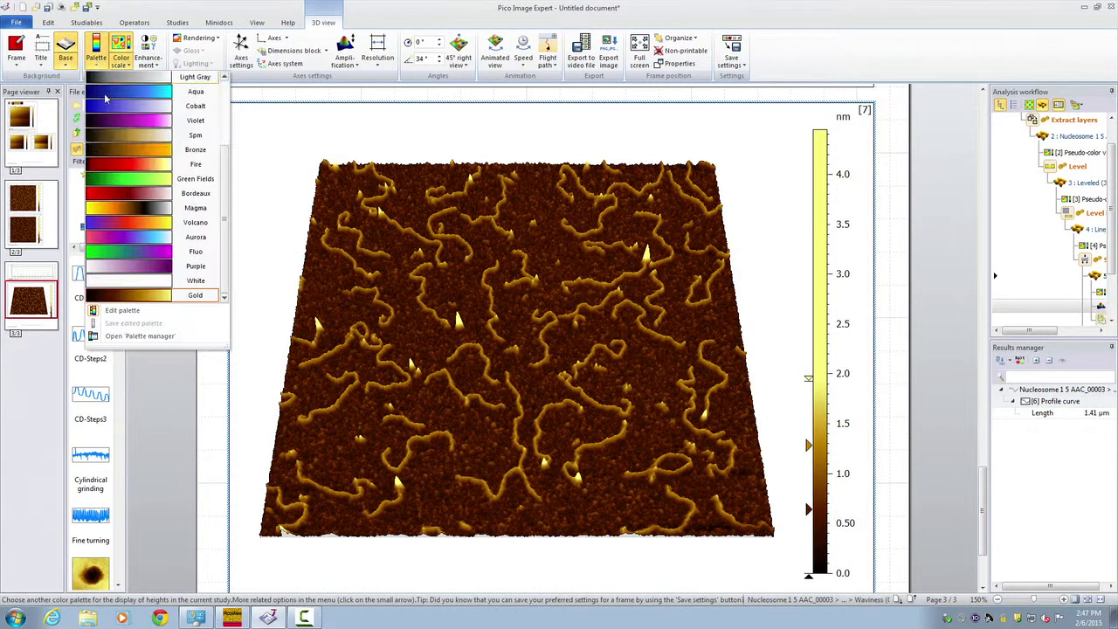
{"action": "left_click", "coordinate": [145, 313]}
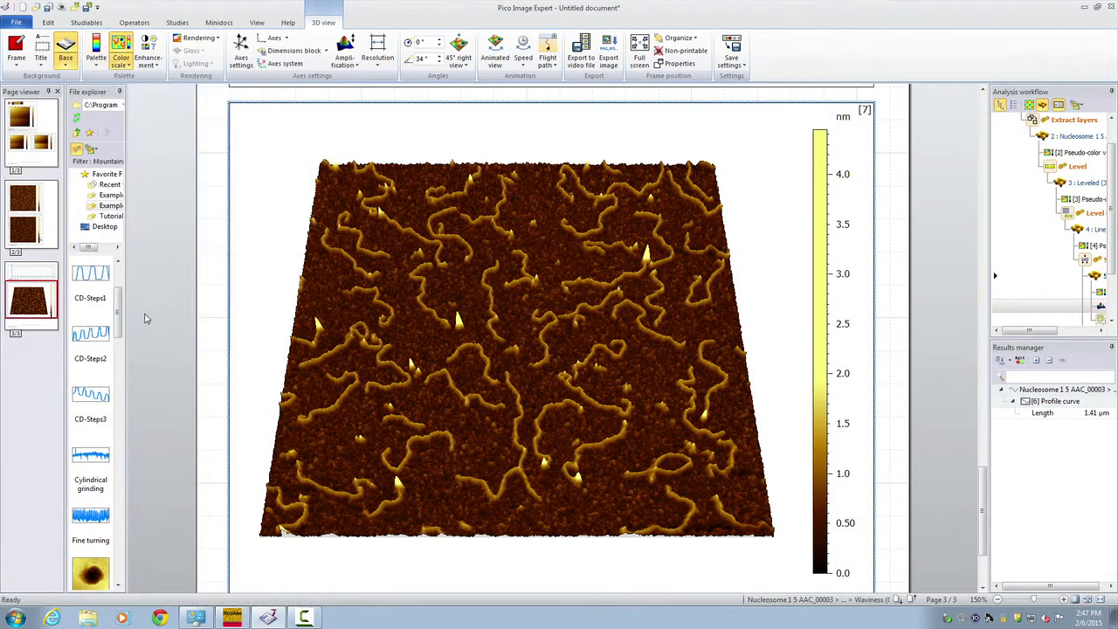
{"action": "right_click", "coordinate": [476, 297]}
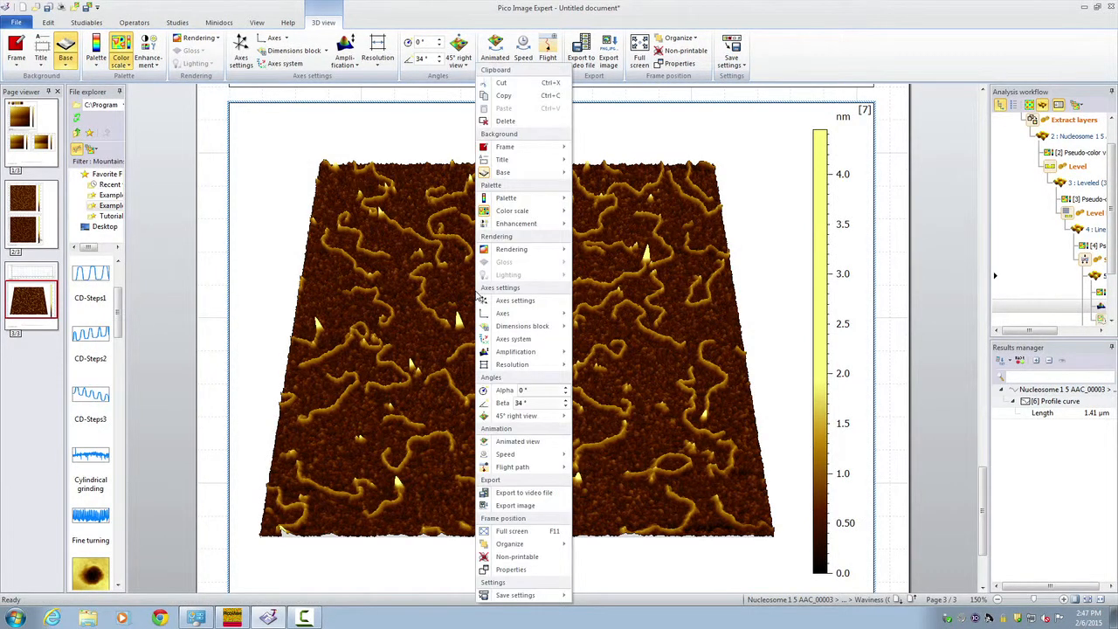
{"action": "left_click", "coordinate": [431, 290]}
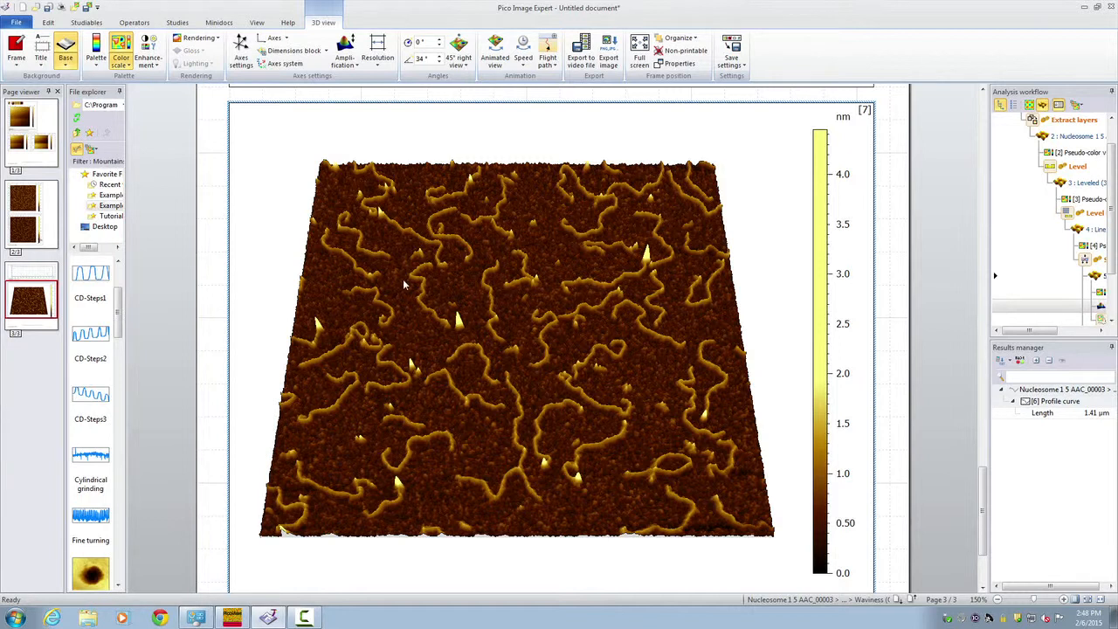
- Apply the Magma palette to the 3D view and rotate the surface to angles of 1° and 29°
{"action": "left_click", "coordinate": [97, 64]}
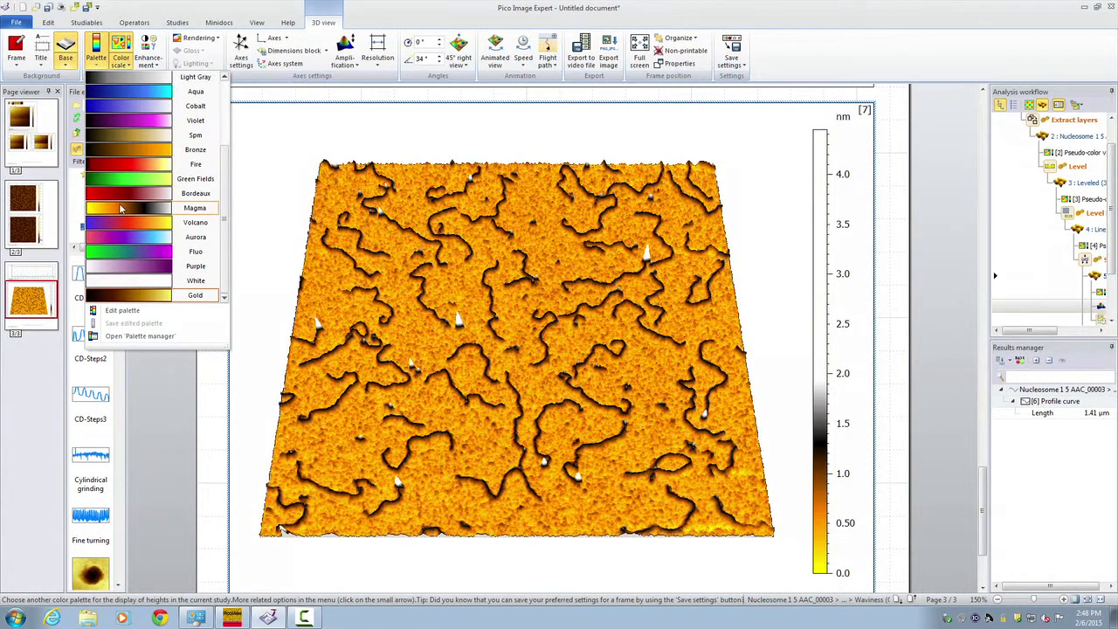
{"action": "left_click", "coordinate": [121, 210]}
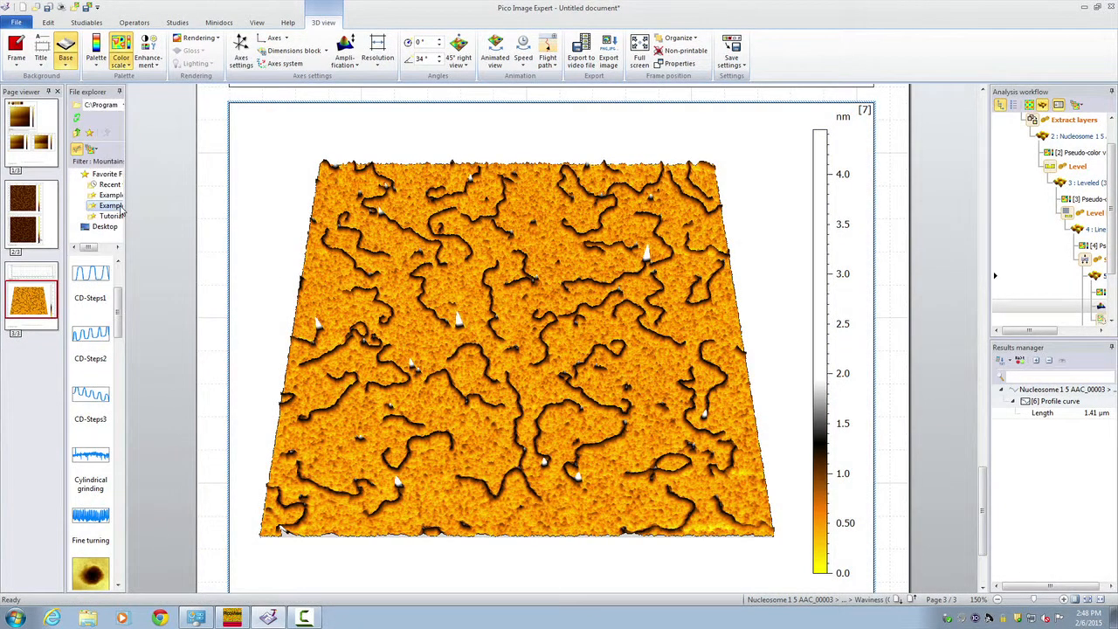
{"action": "left_click_drag", "start_coordinate": [693, 320], "coordinate": [691, 322]}
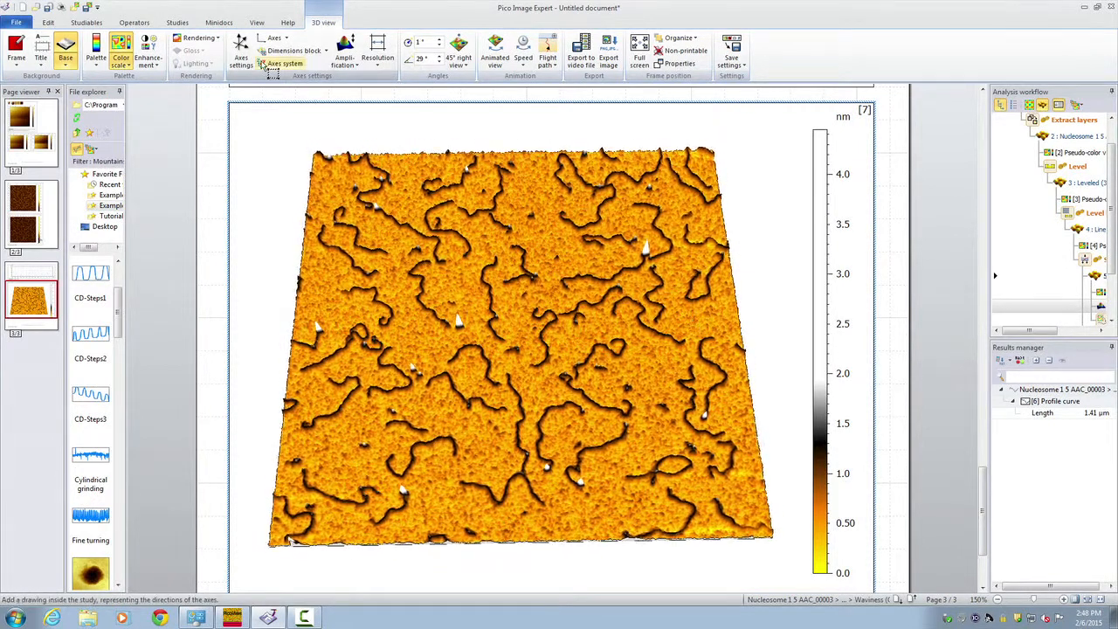
- Try the Kelvin and Rainbow palettes on the 3D view and switch back to the Magma palette
{"action": "left_click", "coordinate": [97, 63]}
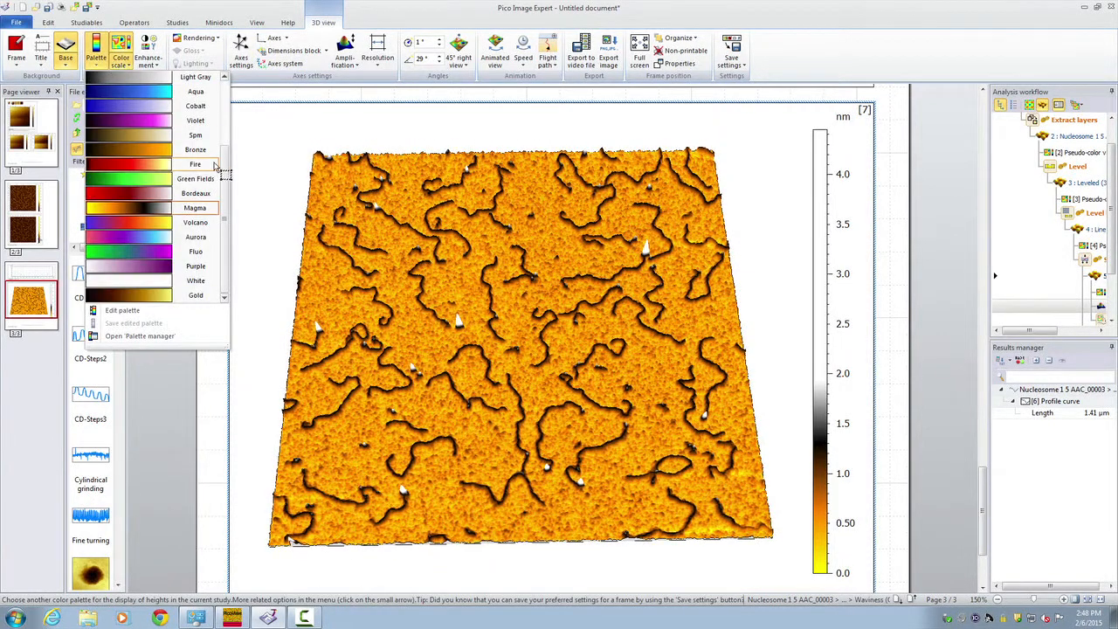
{"action": "scroll", "coordinate": [225, 148], "scroll_direction": "up", "scroll_amount": 1}
{"action": "scroll", "coordinate": [225, 149], "scroll_direction": "up", "scroll_amount": 5}
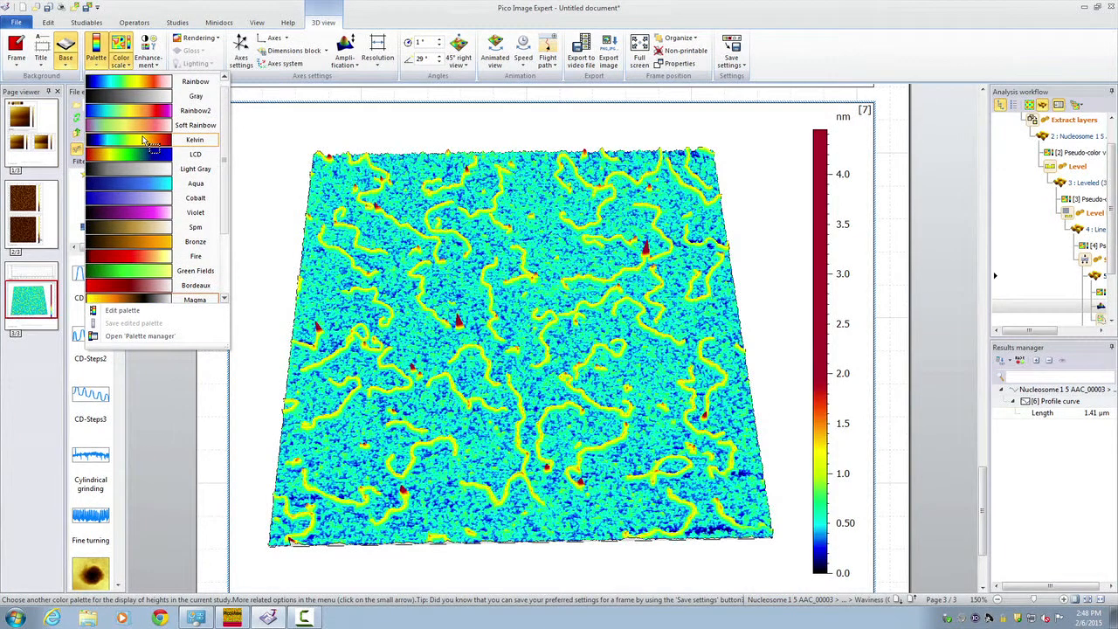
{"action": "left_click", "coordinate": [146, 141]}
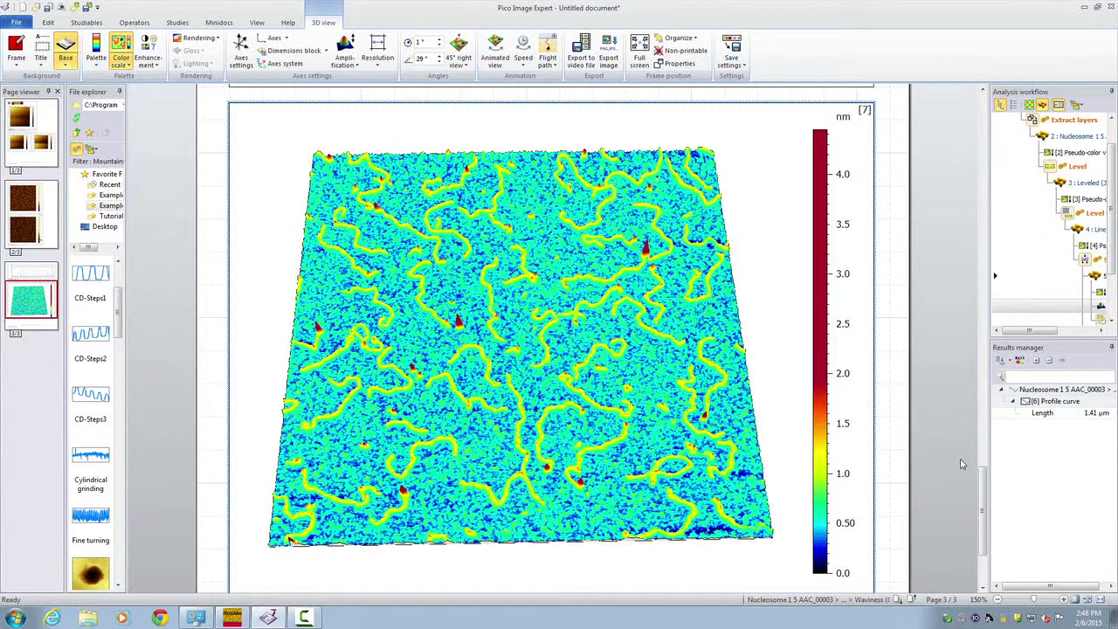
{"action": "left_click", "coordinate": [96, 49]}
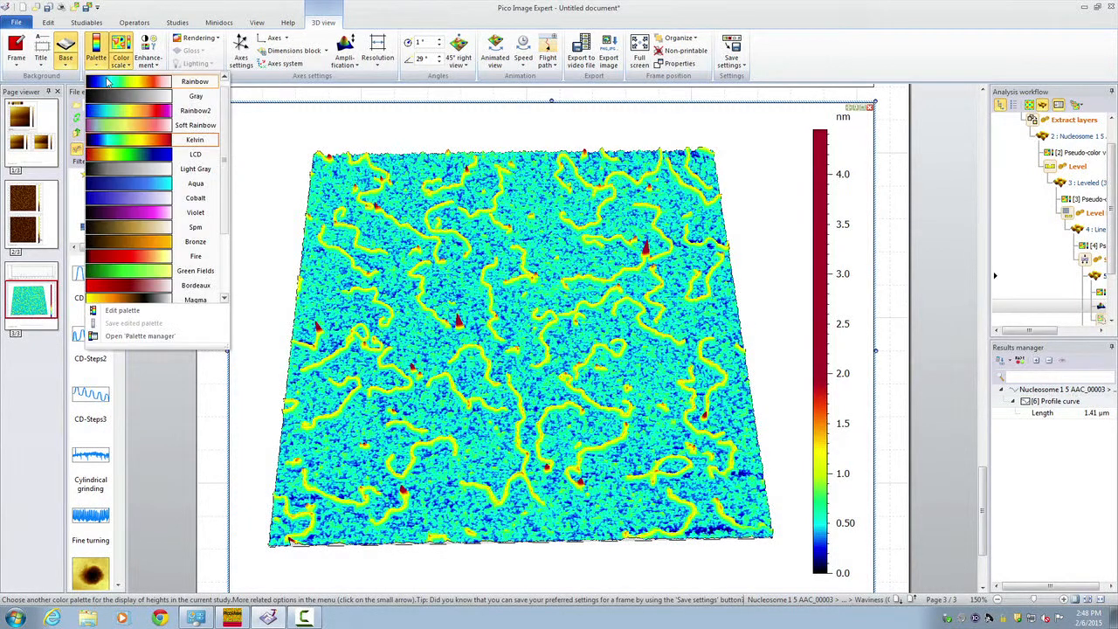
{"action": "left_click", "coordinate": [107, 81]}
{"action": "left_click", "coordinate": [96, 51]}
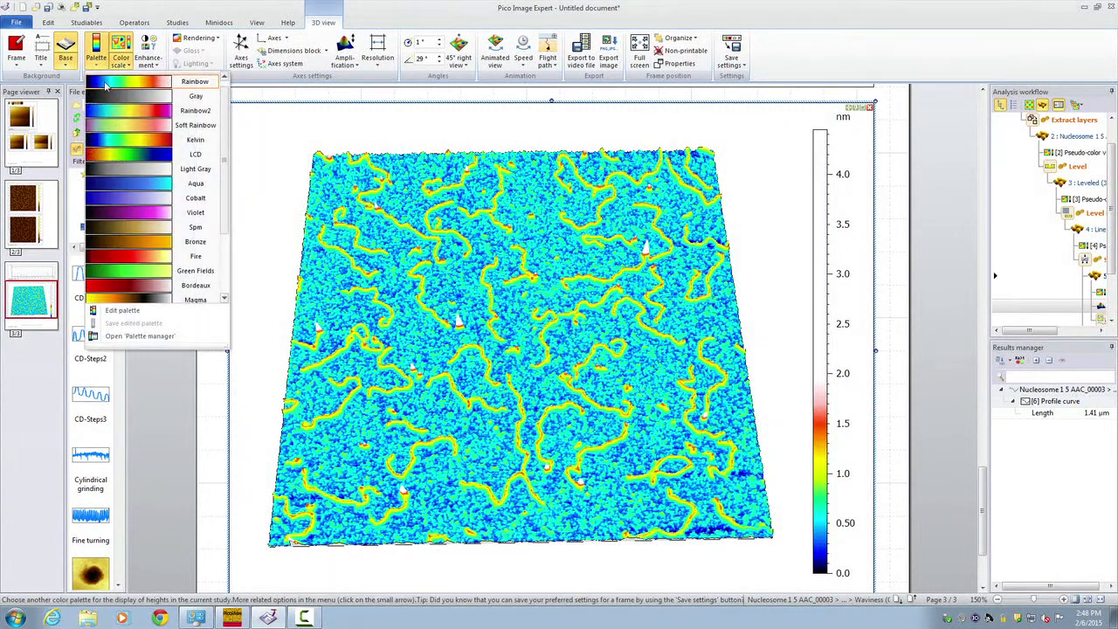
{"action": "left_click", "coordinate": [138, 299]}
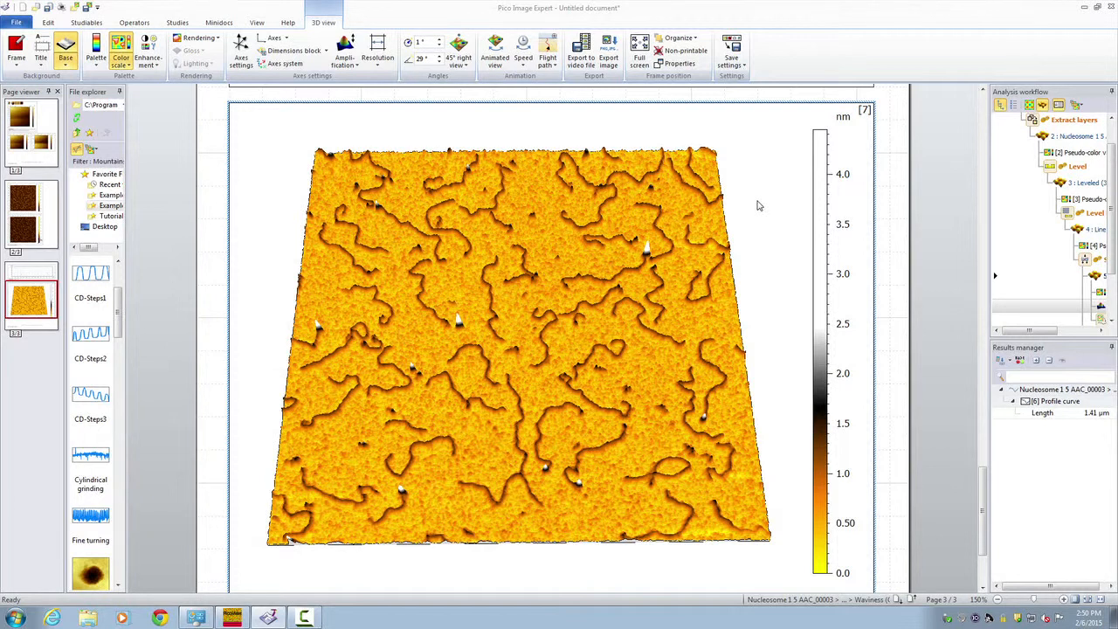
- Export the 3D view as a JPEG image named example in New folder
{"action": "right_click", "coordinate": [587, 218]}
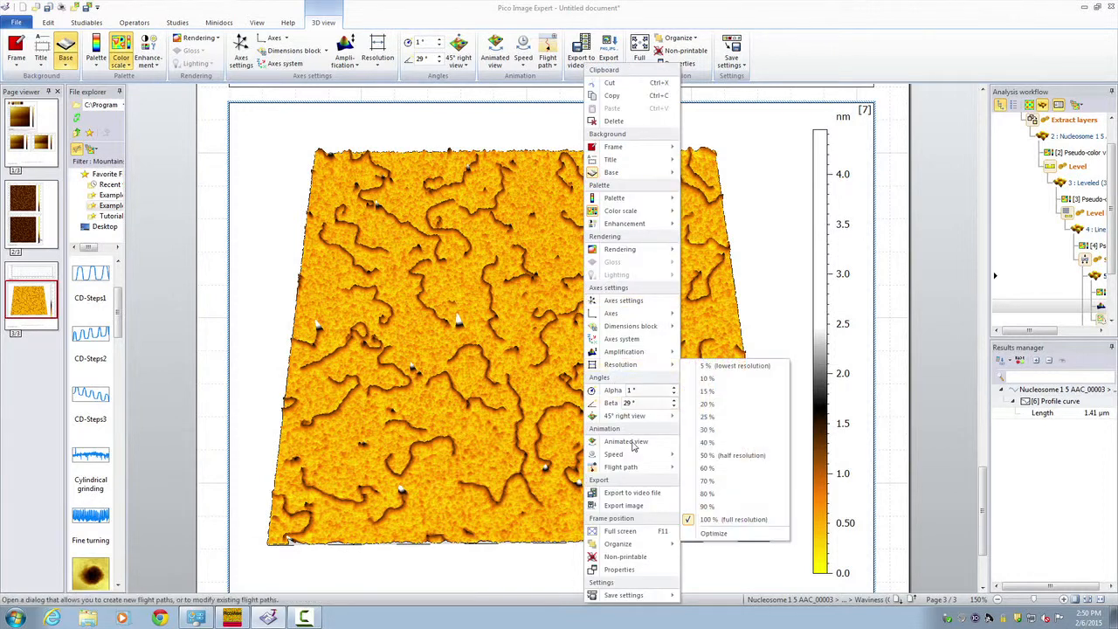
{"action": "left_click", "coordinate": [636, 507]}
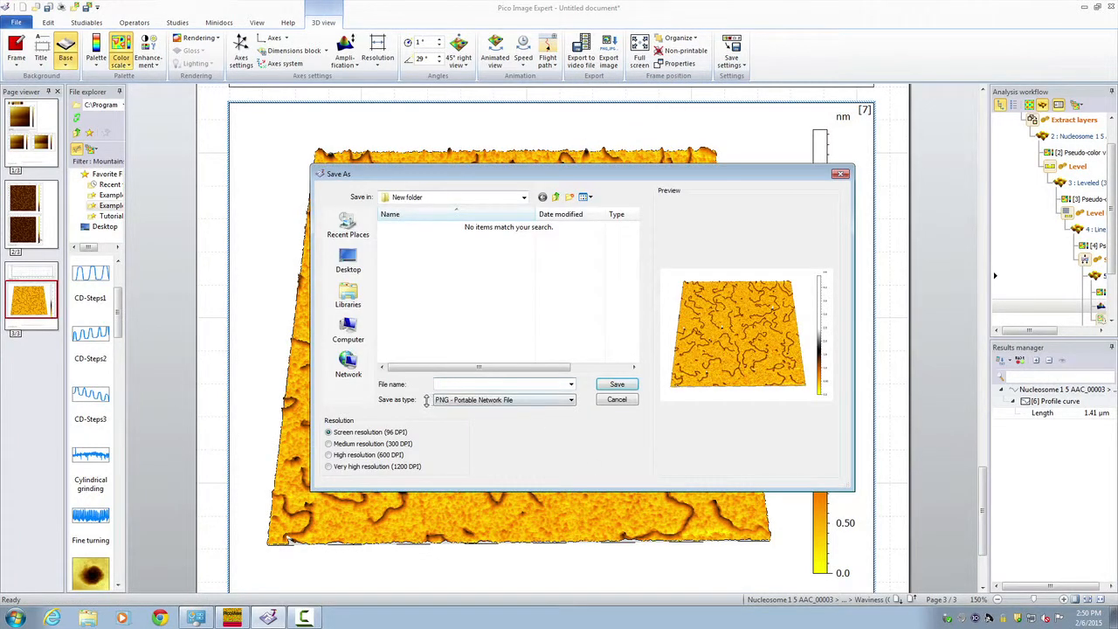
{"action": "left_click", "coordinate": [511, 401]}
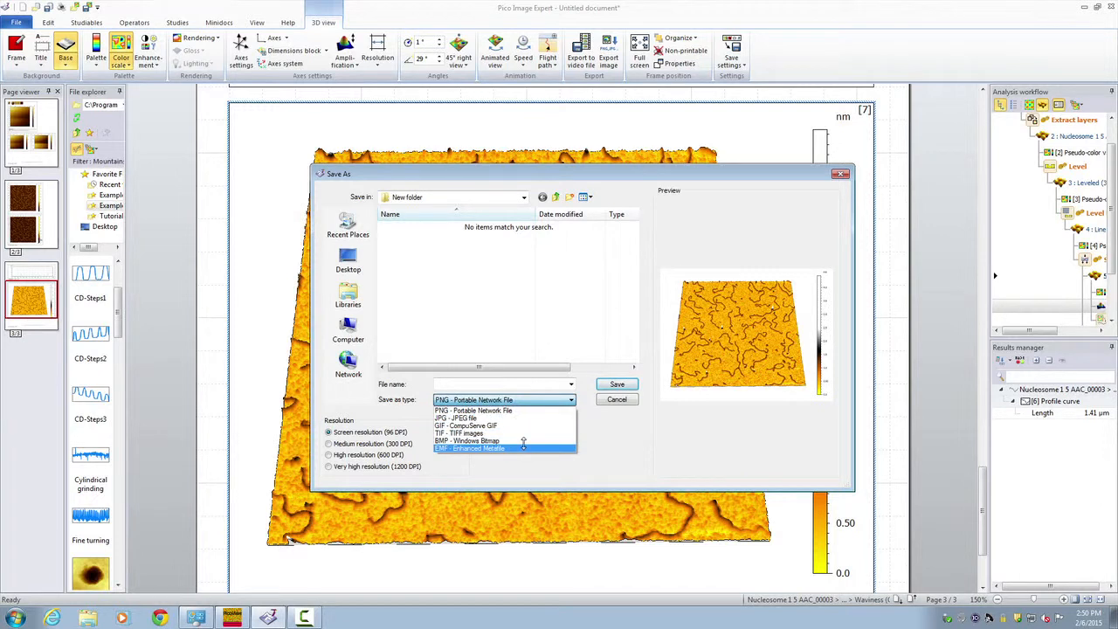
{"action": "left_click", "coordinate": [521, 418]}
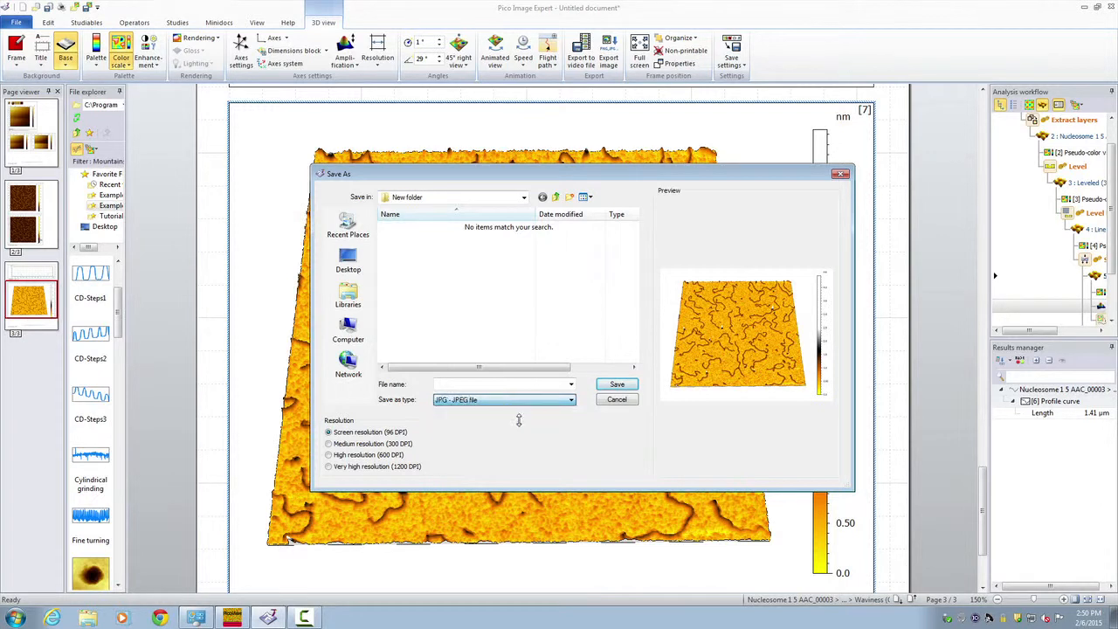
{"action": "left_click", "coordinate": [480, 383]}
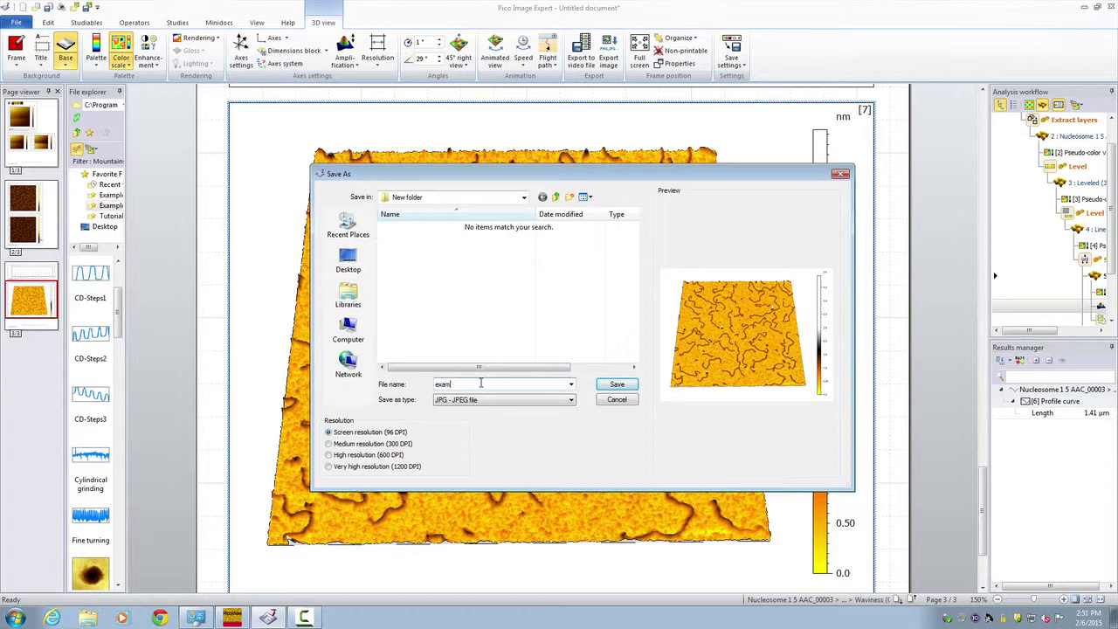
{"action": "type", "text": "example"}
{"action": "left_click", "coordinate": [617, 384]}
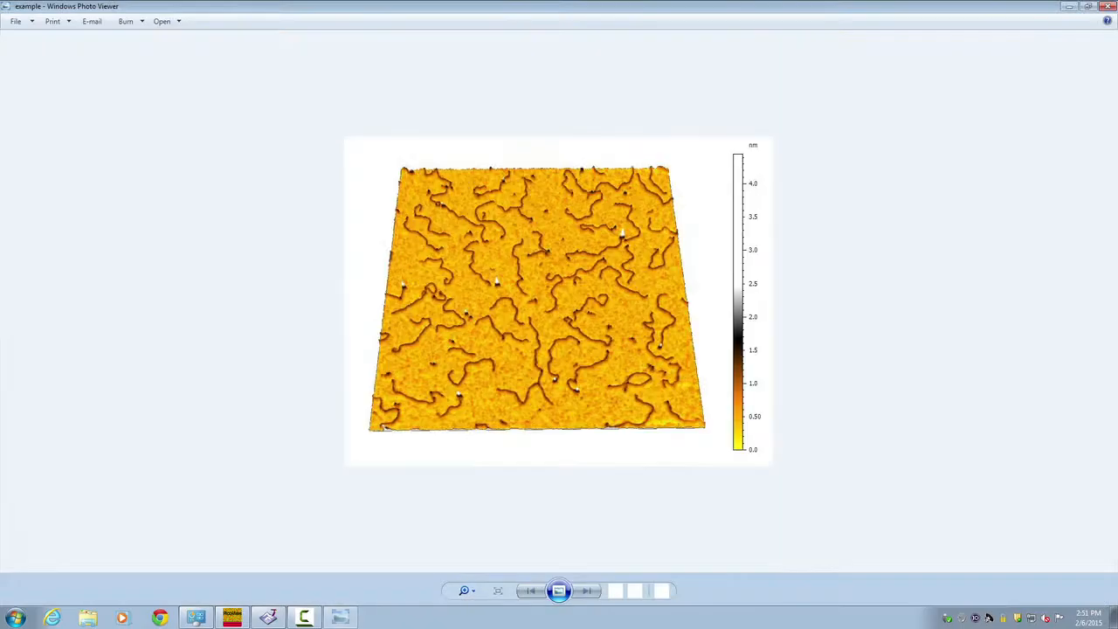